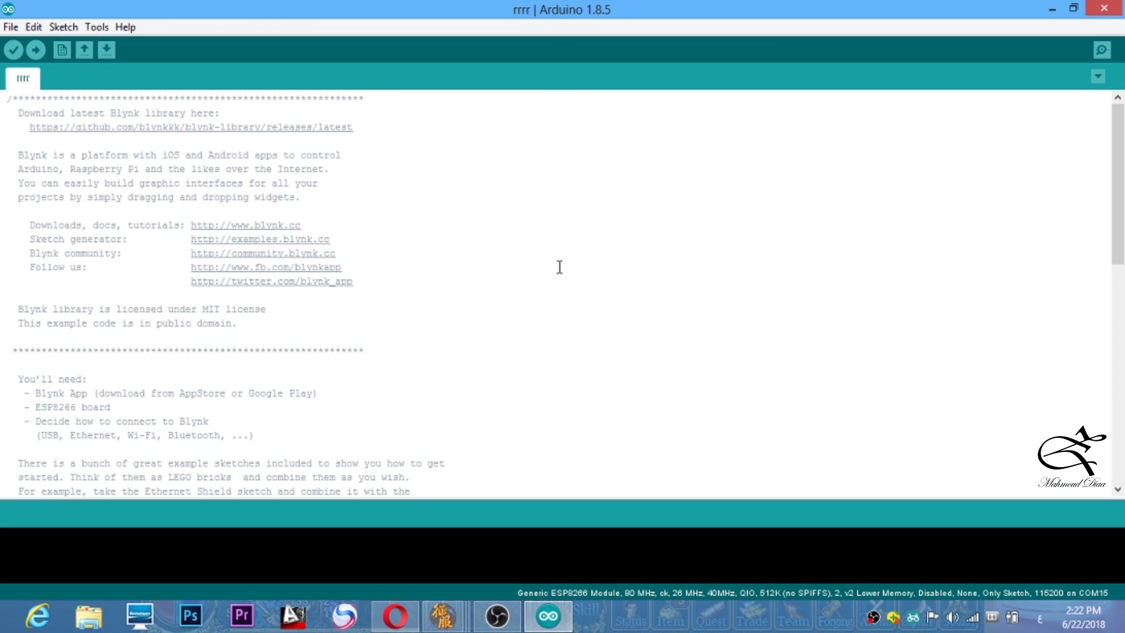
# - Scroll through the Blynk ESP8266 example pasted into the rrrr sketch
pyautogui.scroll(-10, 519, 201)
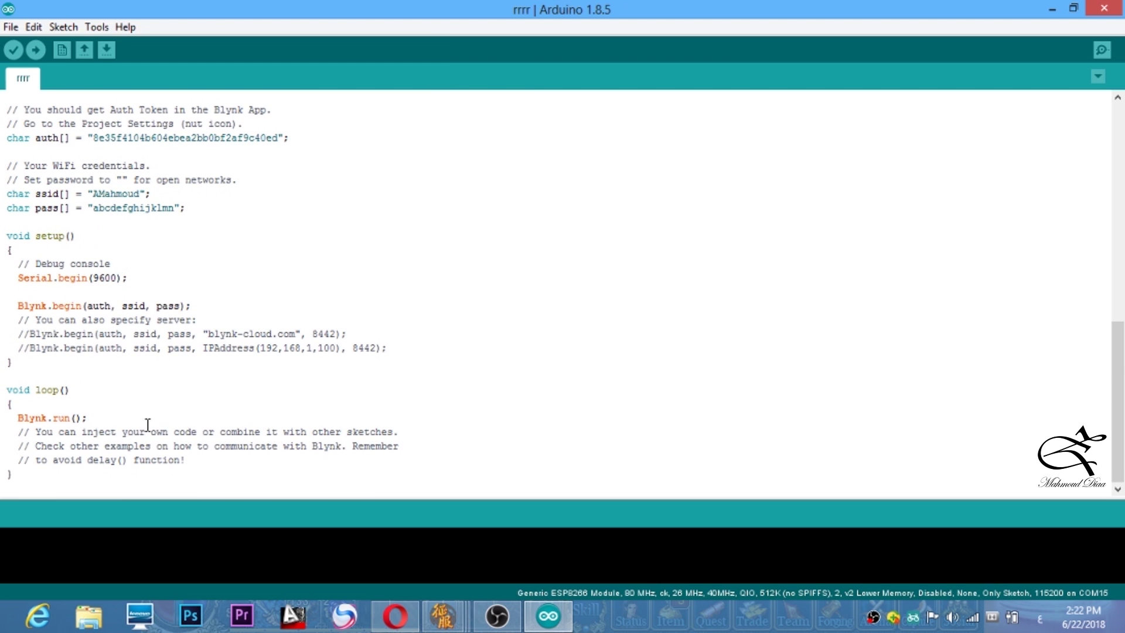
# - Select and delete all the Blynk example code so the rrrr sketch is empty
pyautogui.moveTo(43, 474); pyautogui.dragTo(3, 7)
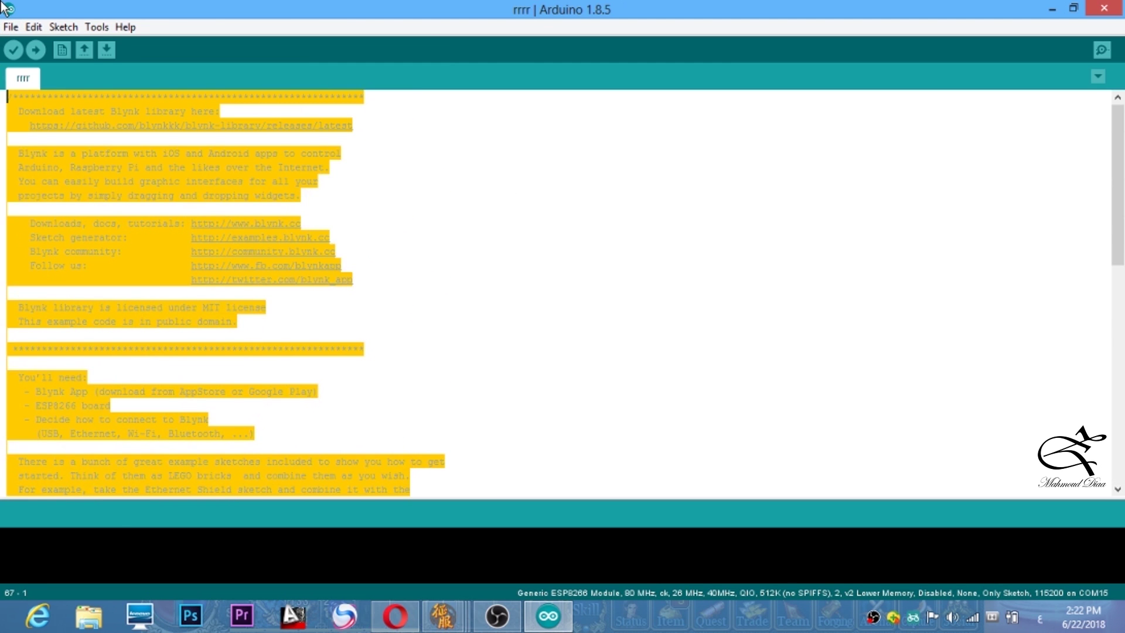
pyautogui.press('BackSpace')
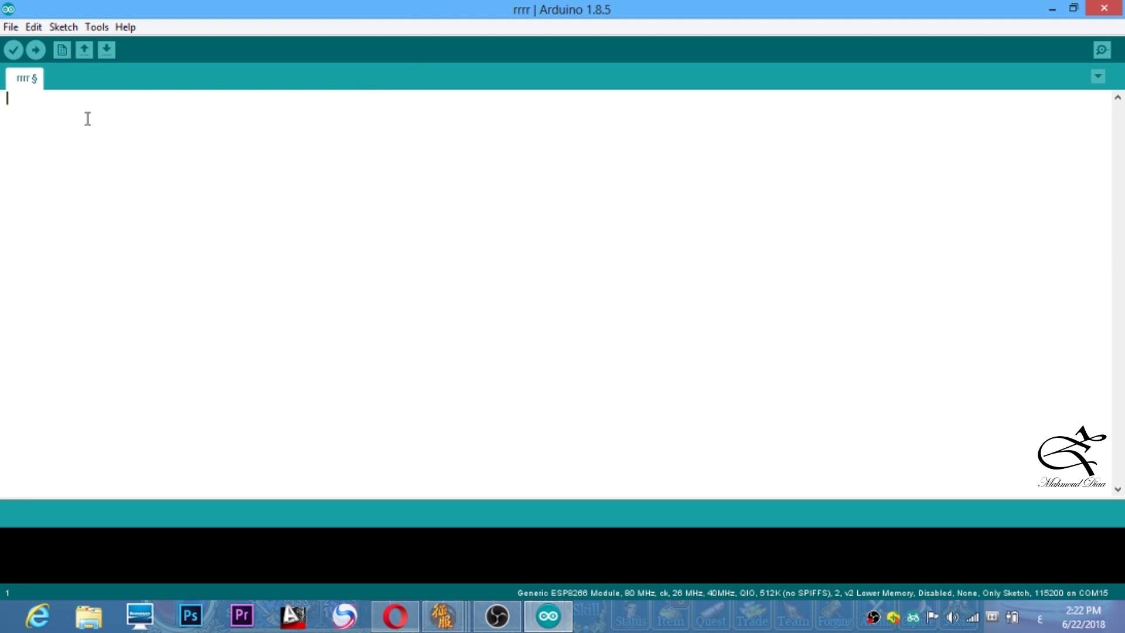
pyautogui.click(11, 27)
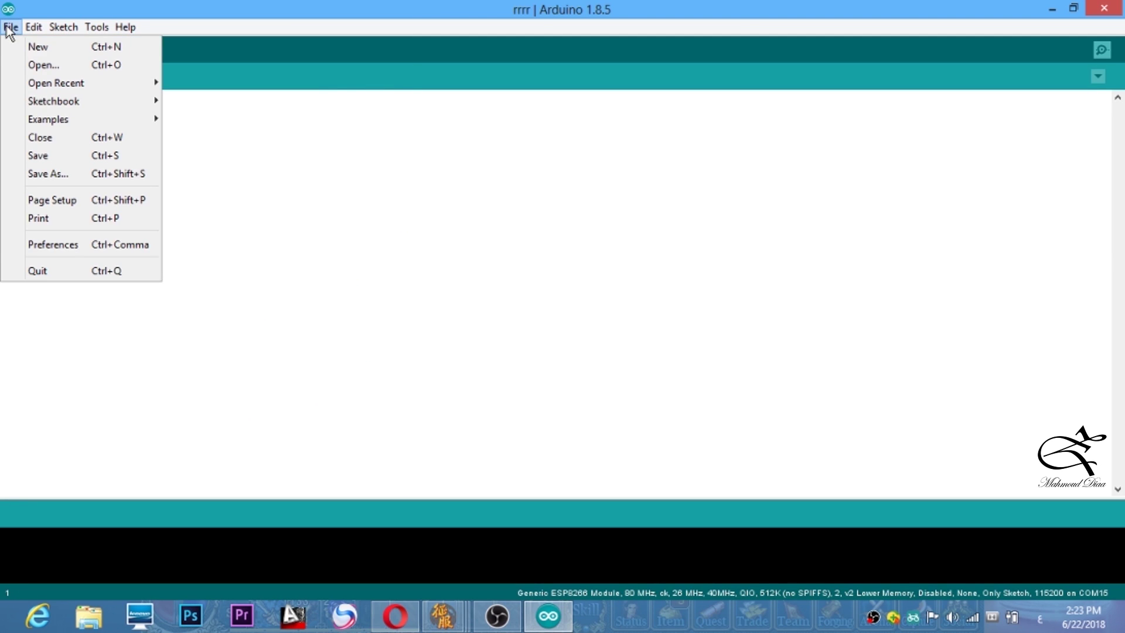
# - Replace the Additional Boards Manager URL with the package_esp8266com_index.json URL and save preferences
pyautogui.click(72, 242)
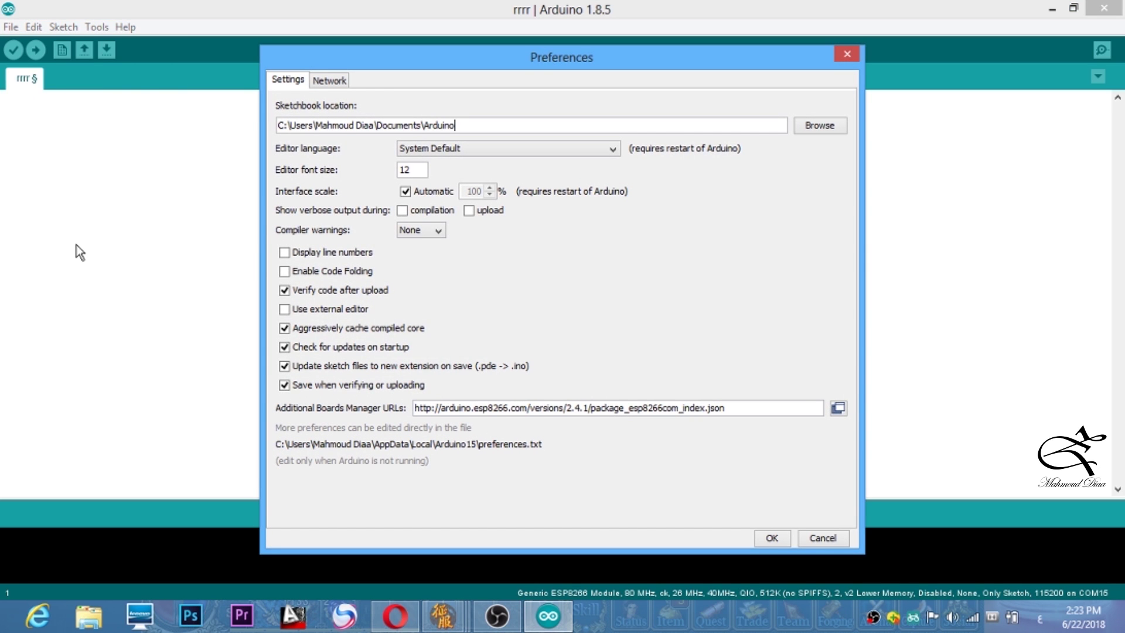
pyautogui.moveTo(728, 407); pyautogui.dragTo(413, 407)
pyautogui.hotkey('ctrl', 'c')
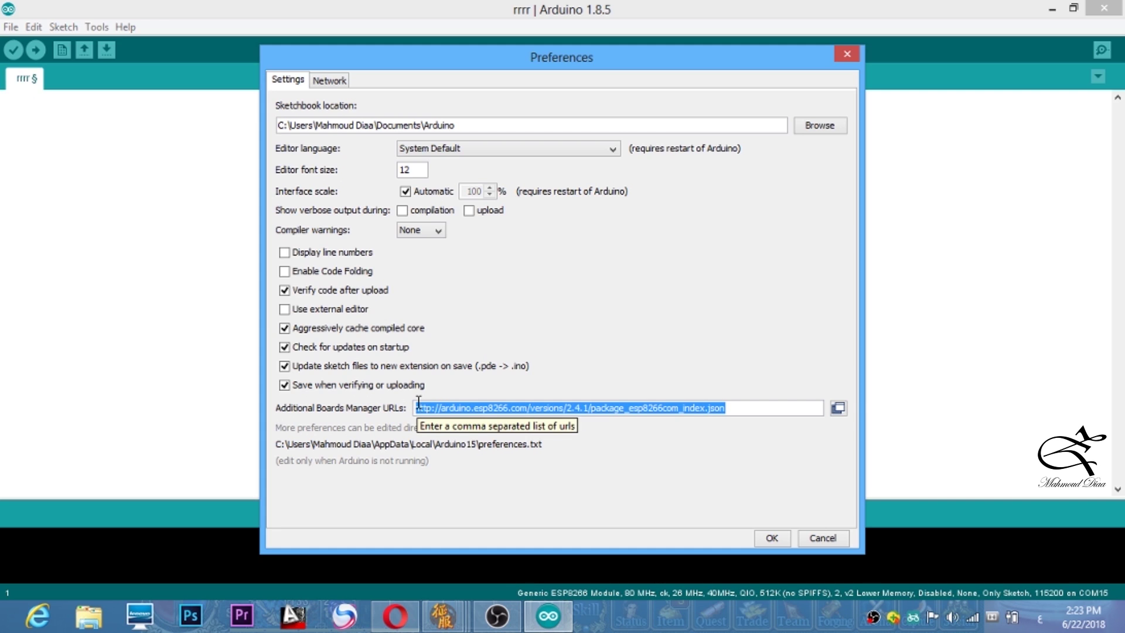
pyautogui.press('BackSpace')
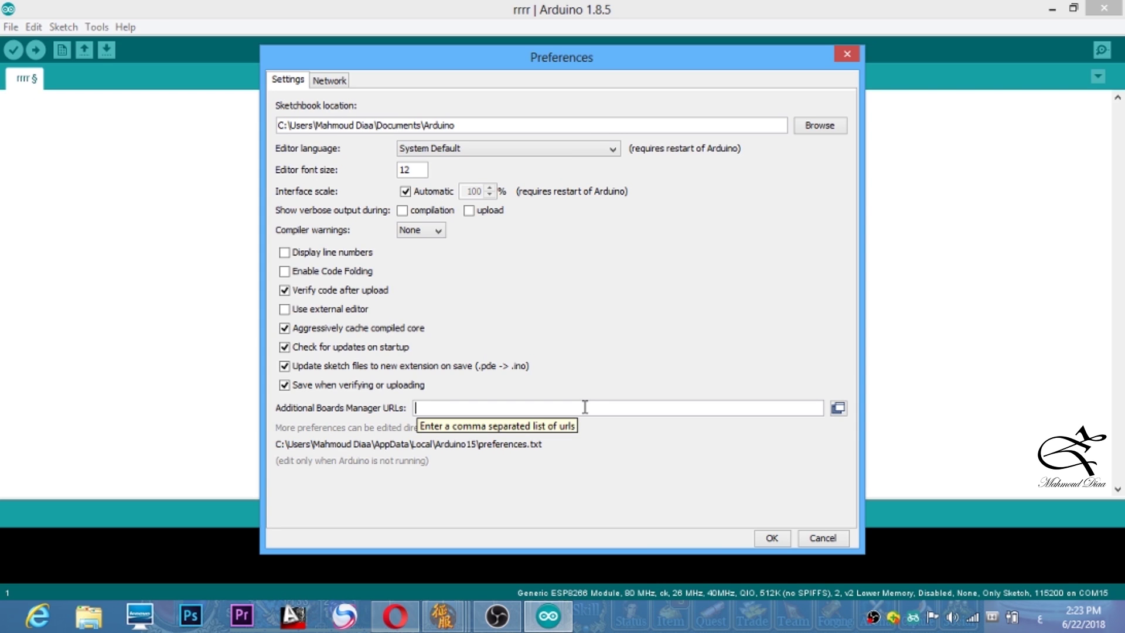
pyautogui.hotkey('ctrl', 'v')
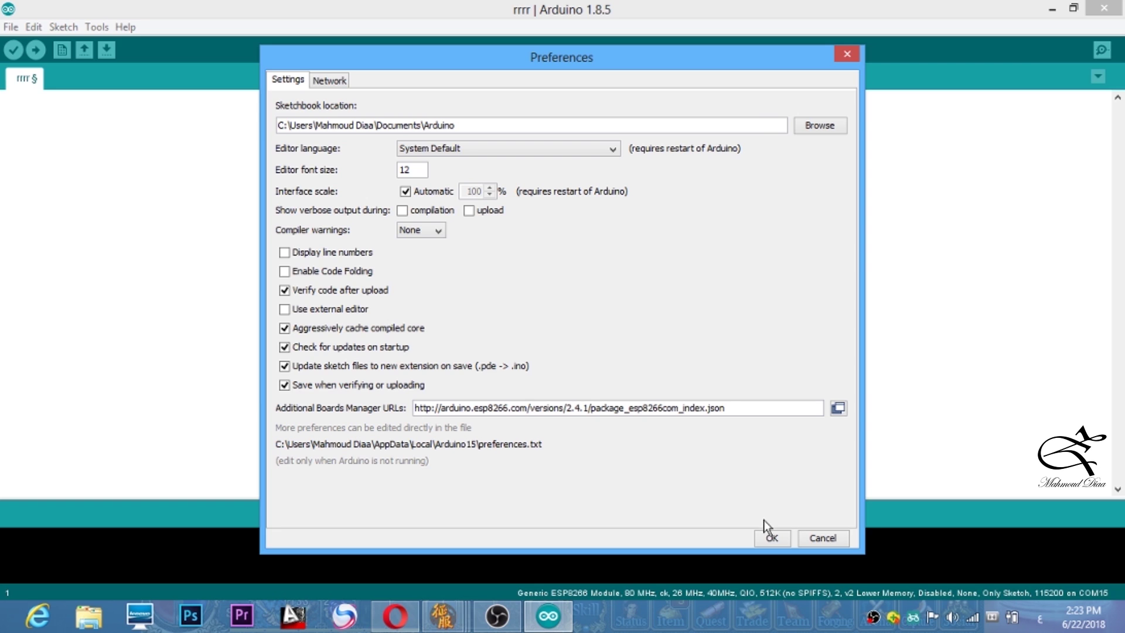
pyautogui.click(771, 537)
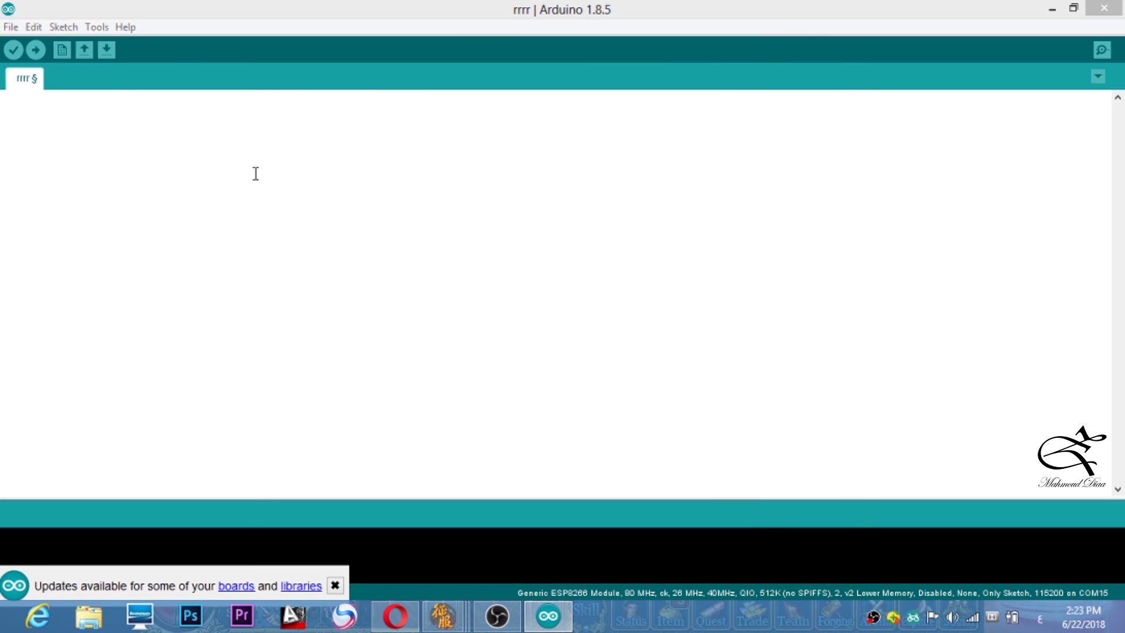
pyautogui.click(96, 27)
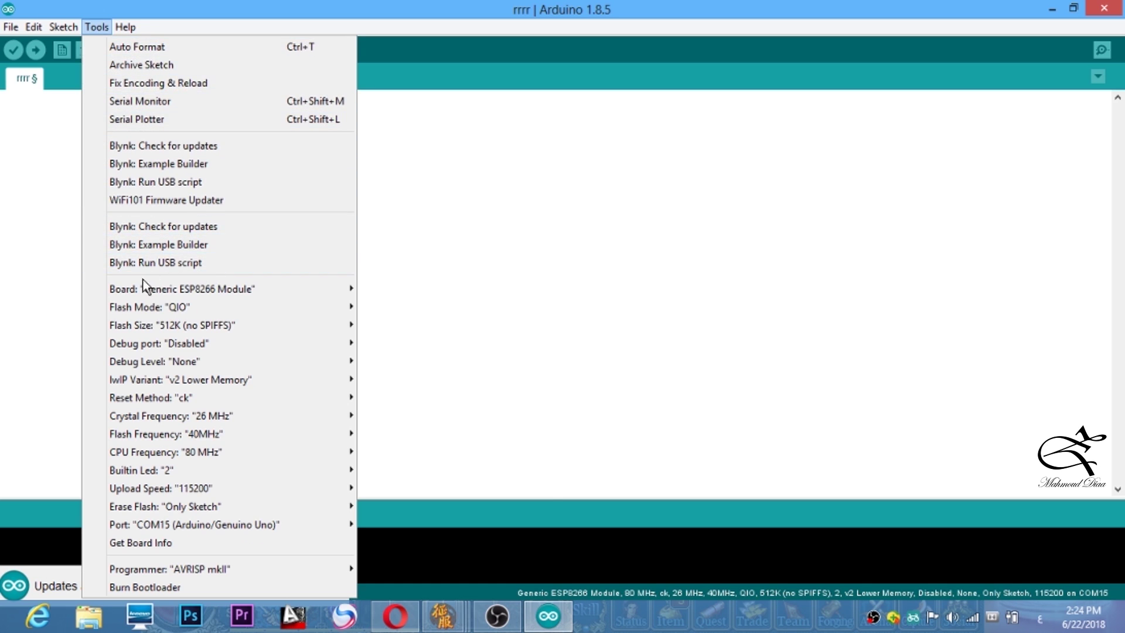
pyautogui.moveTo(118, 292)
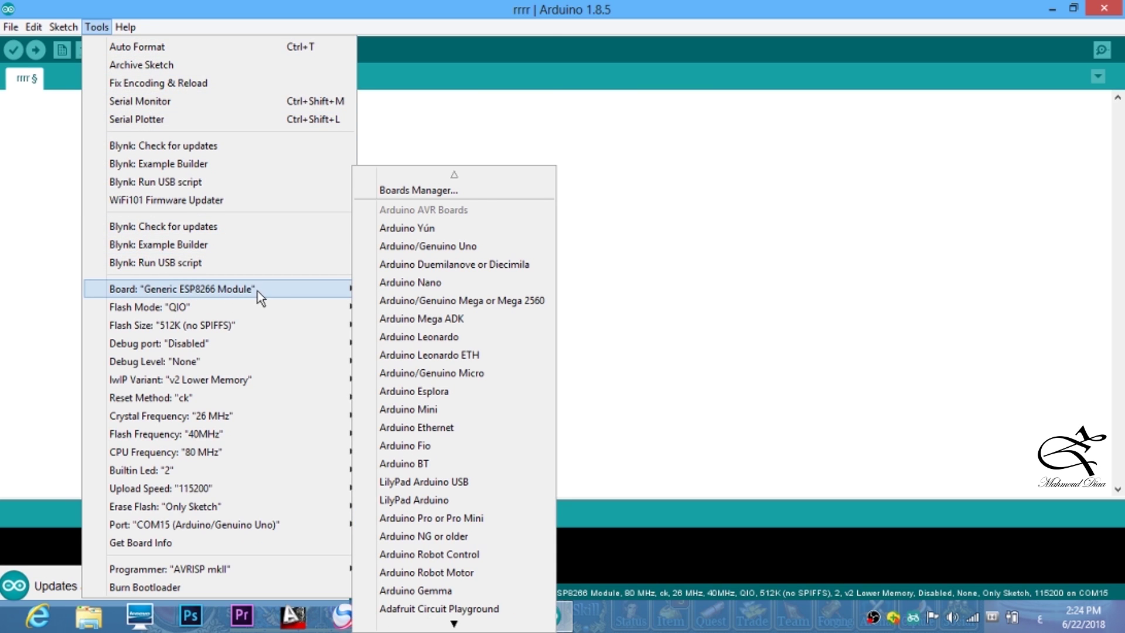
pyautogui.scroll(-1, 422, 289)
pyautogui.scroll(1, 423, 287)
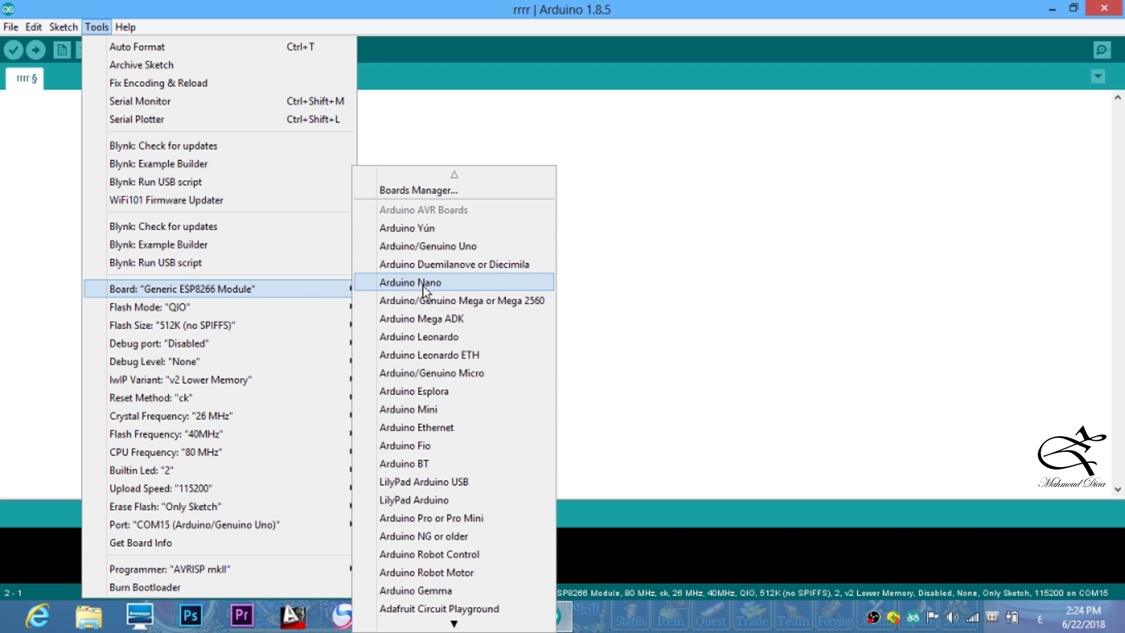
pyautogui.click(444, 190)
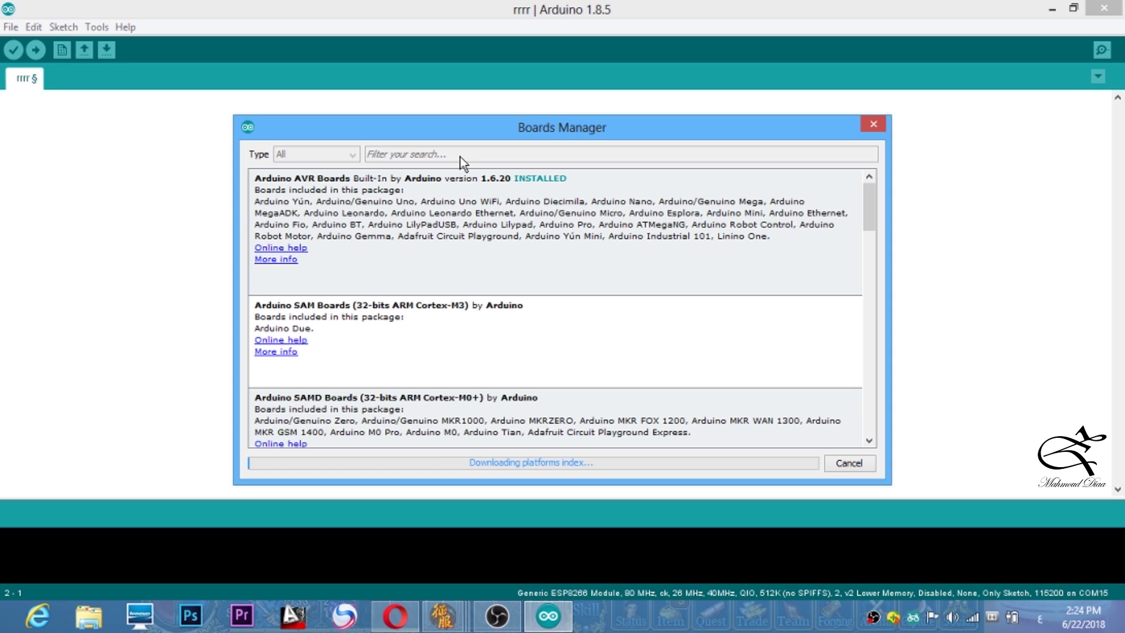
pyautogui.click(488, 154)
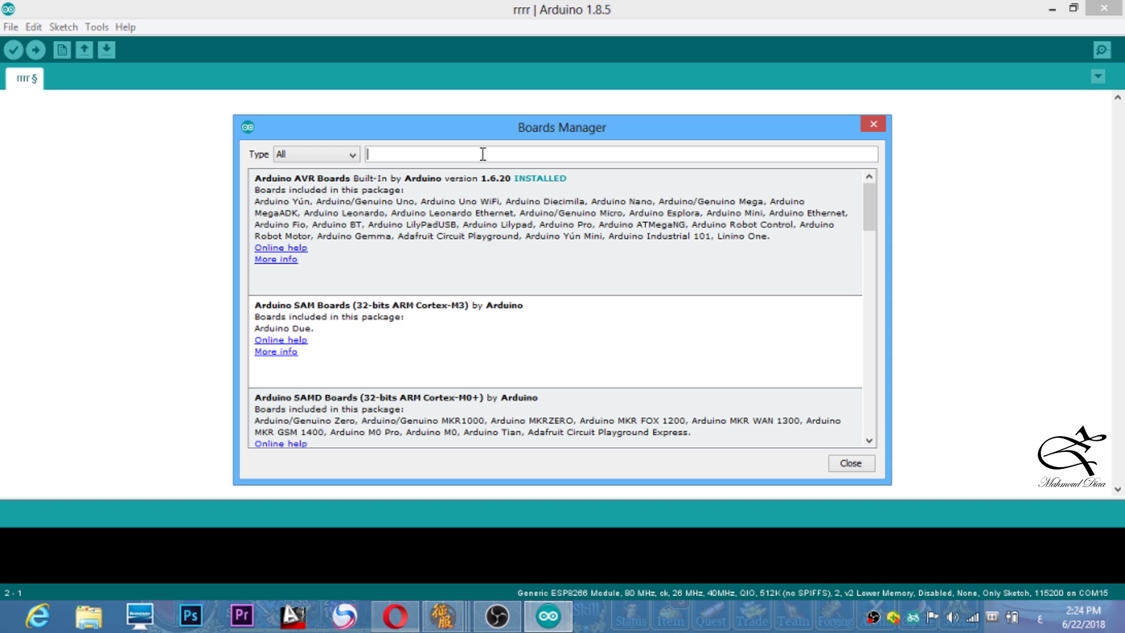
pyautogui.hotkey('alt', 'shift')
pyautogui.write('ES')
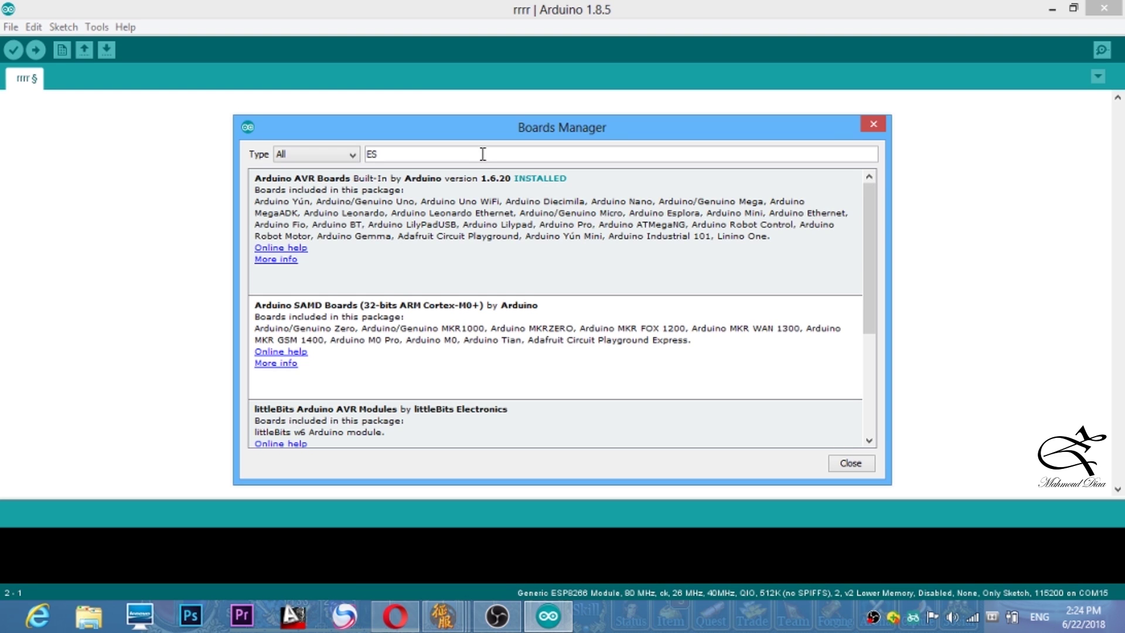
pyautogui.write('P8266')
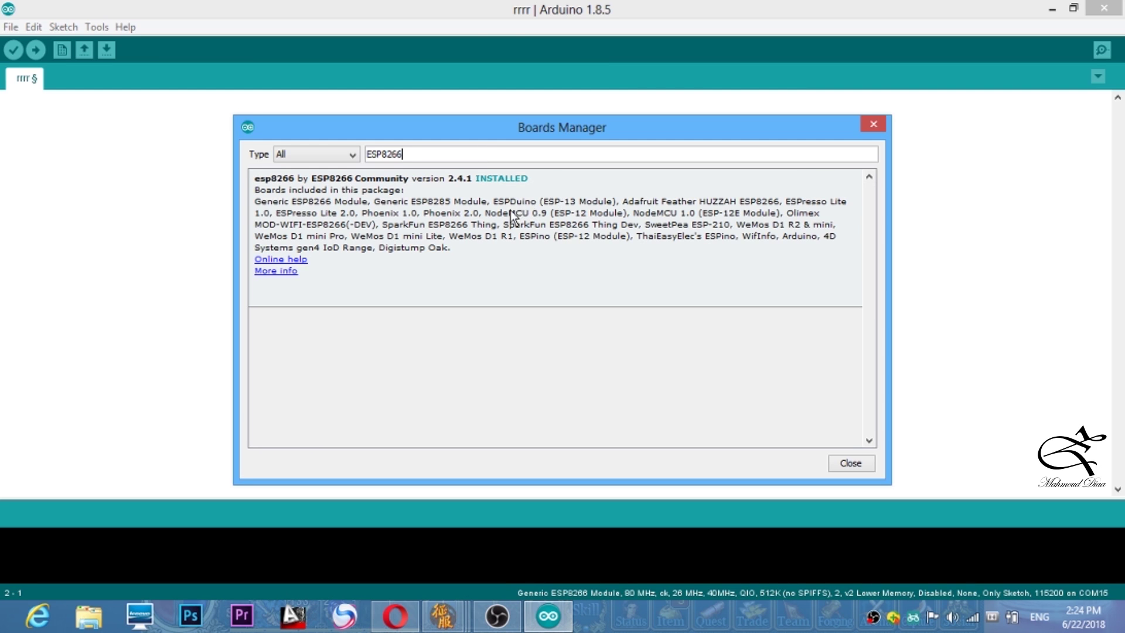
pyautogui.click(474, 182)
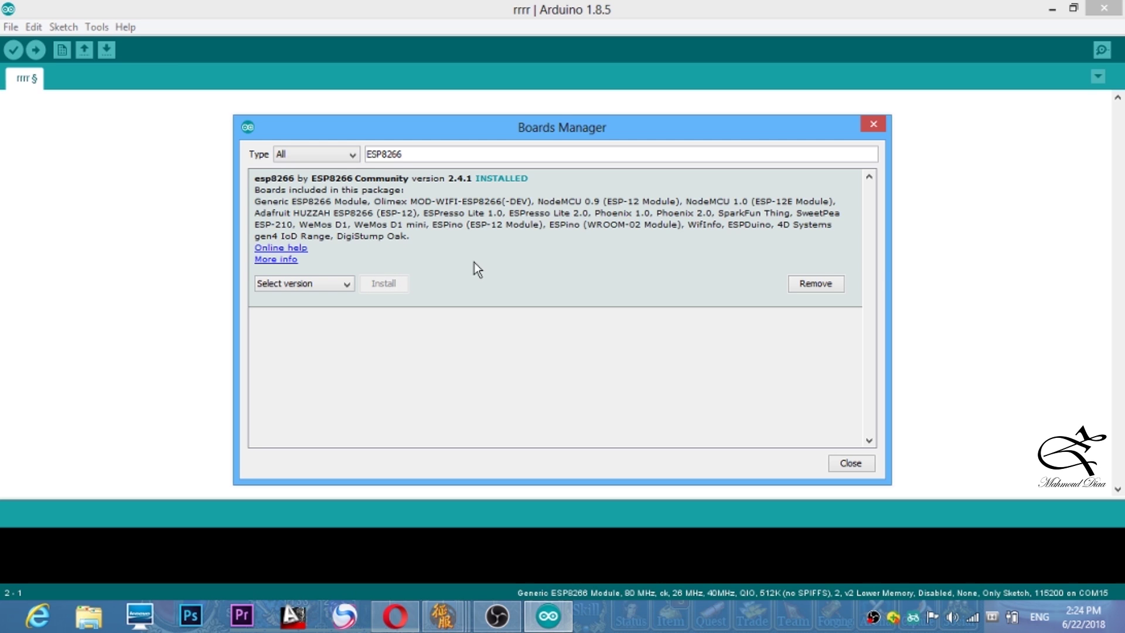
pyautogui.click(850, 462)
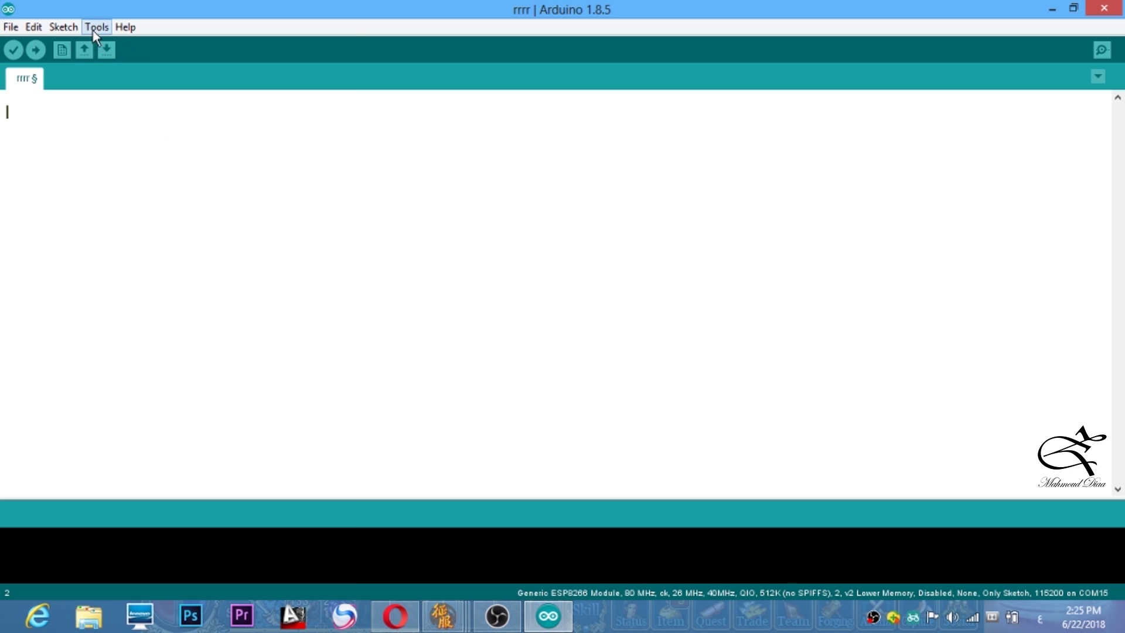
# - Pick Generic ESP8266 Module from the Tools board list
pyautogui.click(95, 28)
pyautogui.moveTo(156, 287)
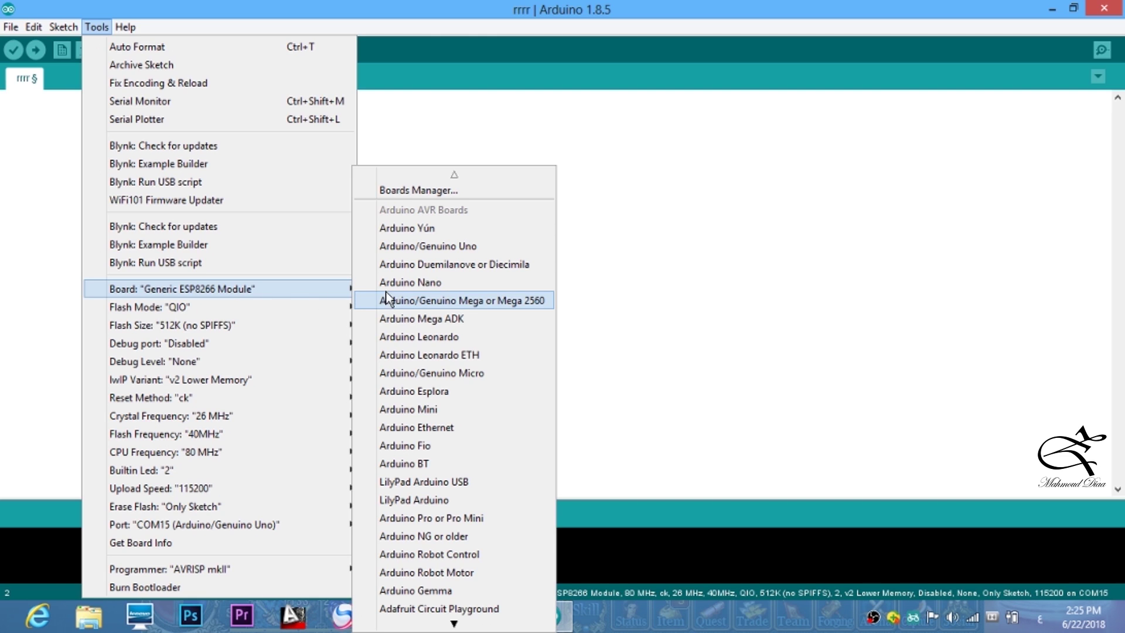
pyautogui.scroll(-4, 478, 295)
pyautogui.scroll(-3, 476, 298)
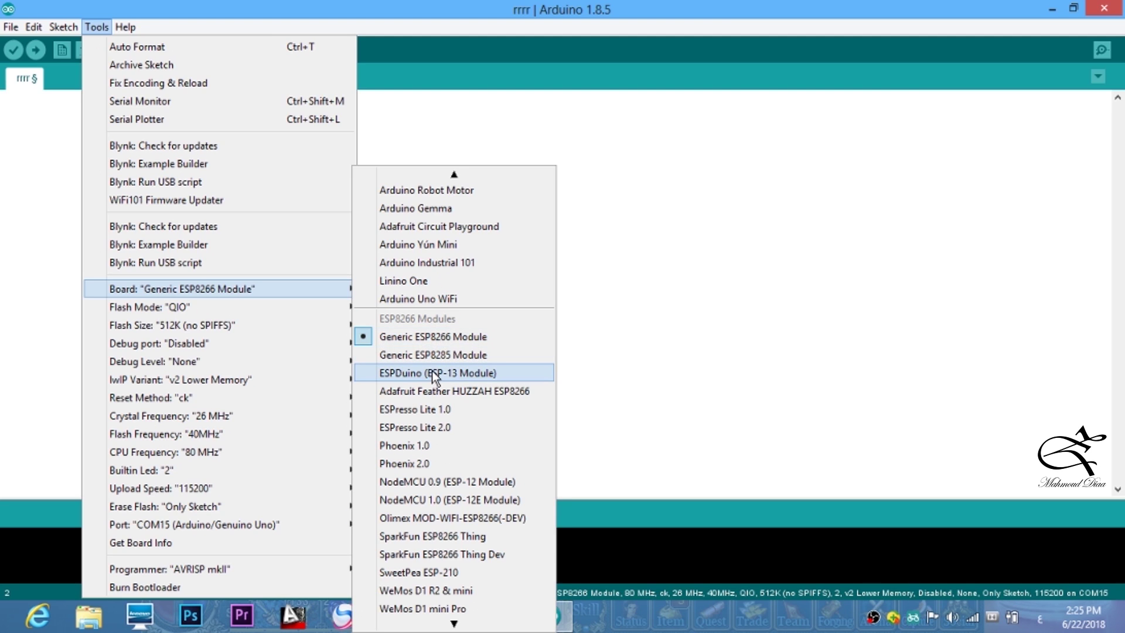
pyautogui.scroll(3, 433, 363)
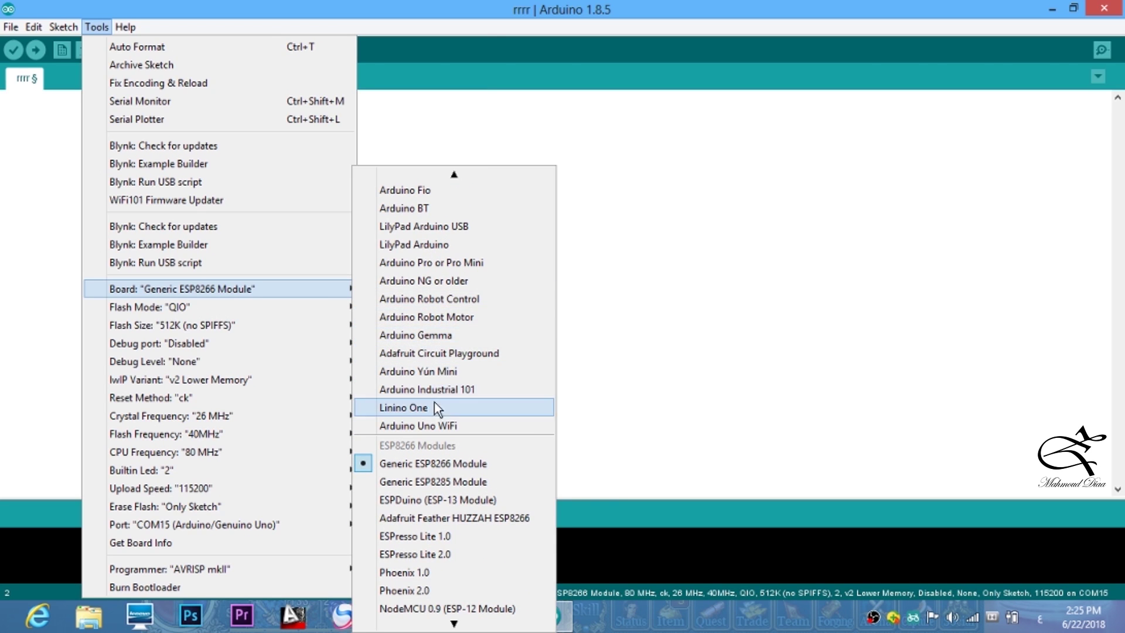
pyautogui.scroll(1, 456, 231)
pyautogui.scroll(4, 454, 258)
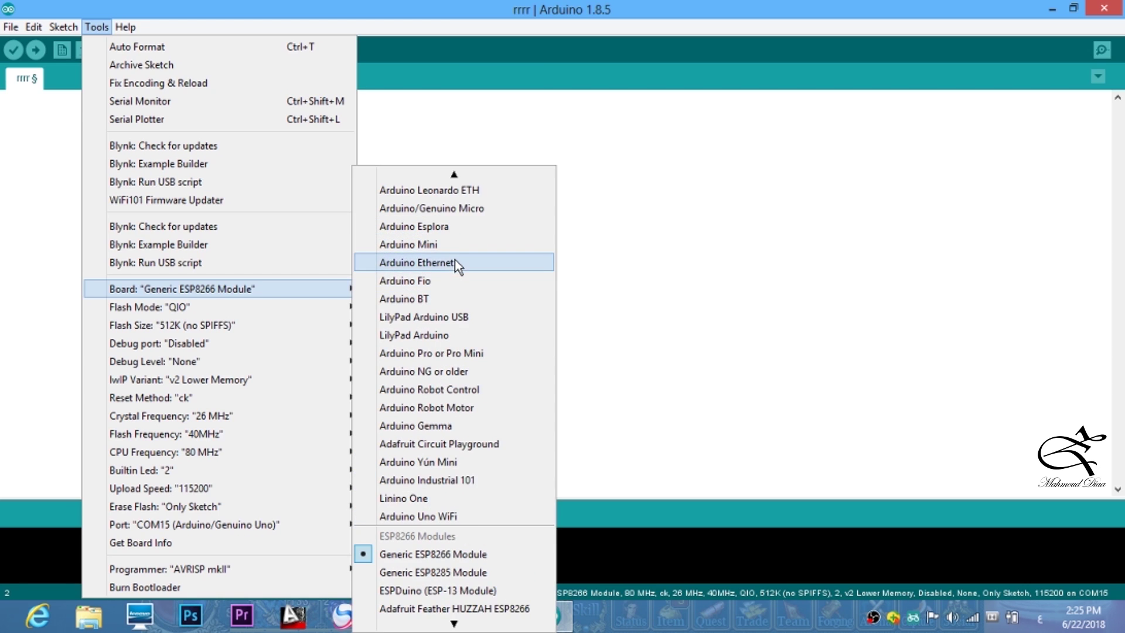
pyautogui.scroll(2, 455, 262)
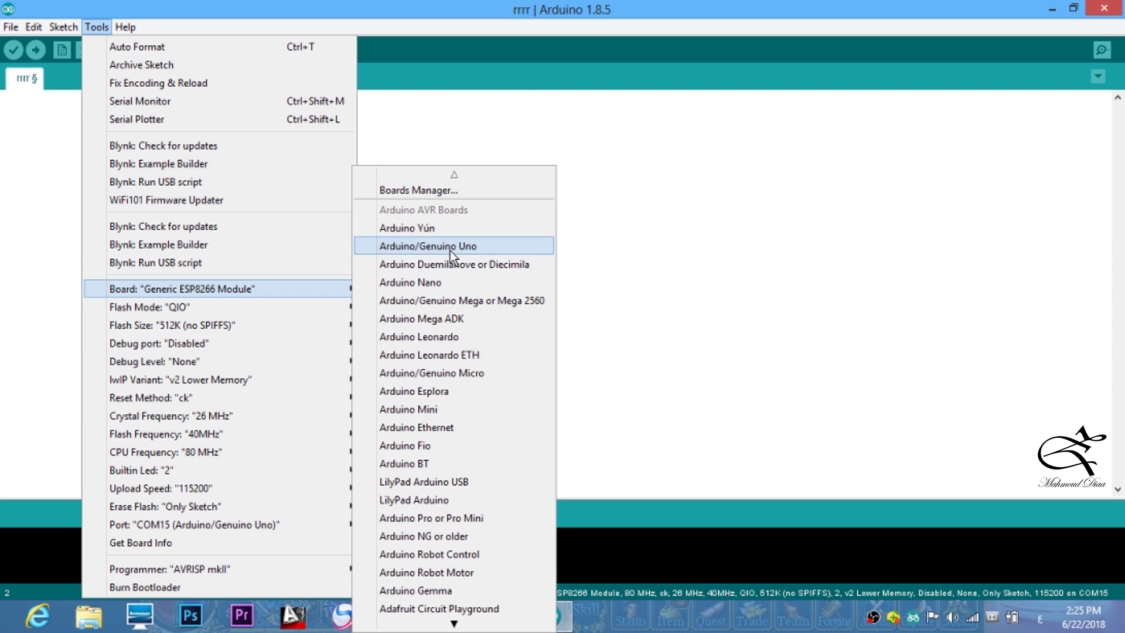
pyautogui.scroll(-10, 443, 259)
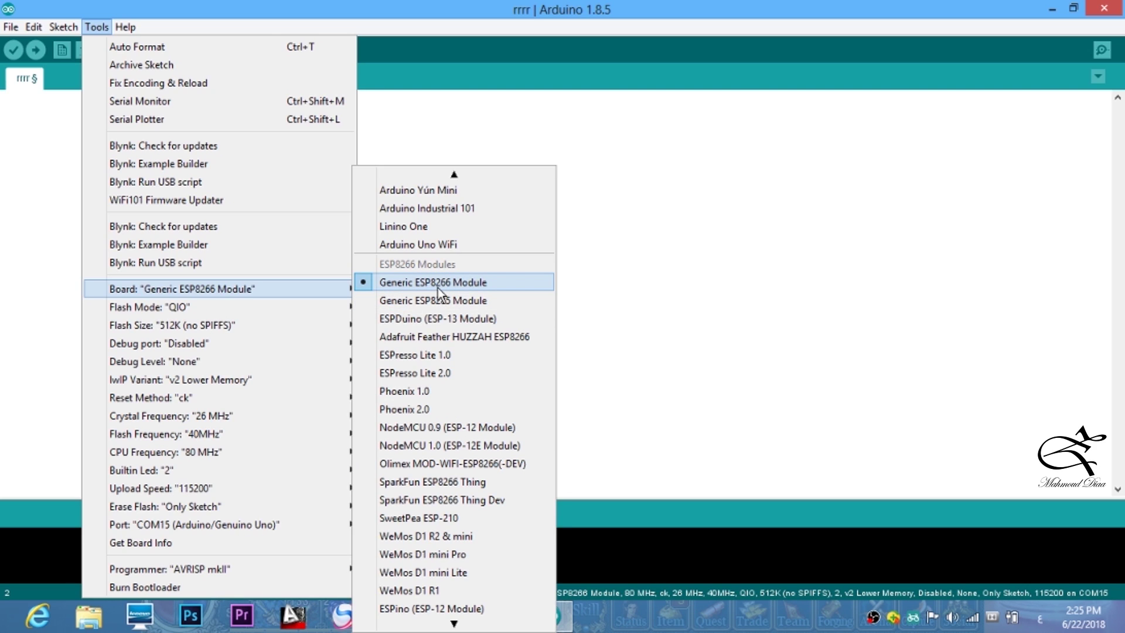
pyautogui.click(453, 285)
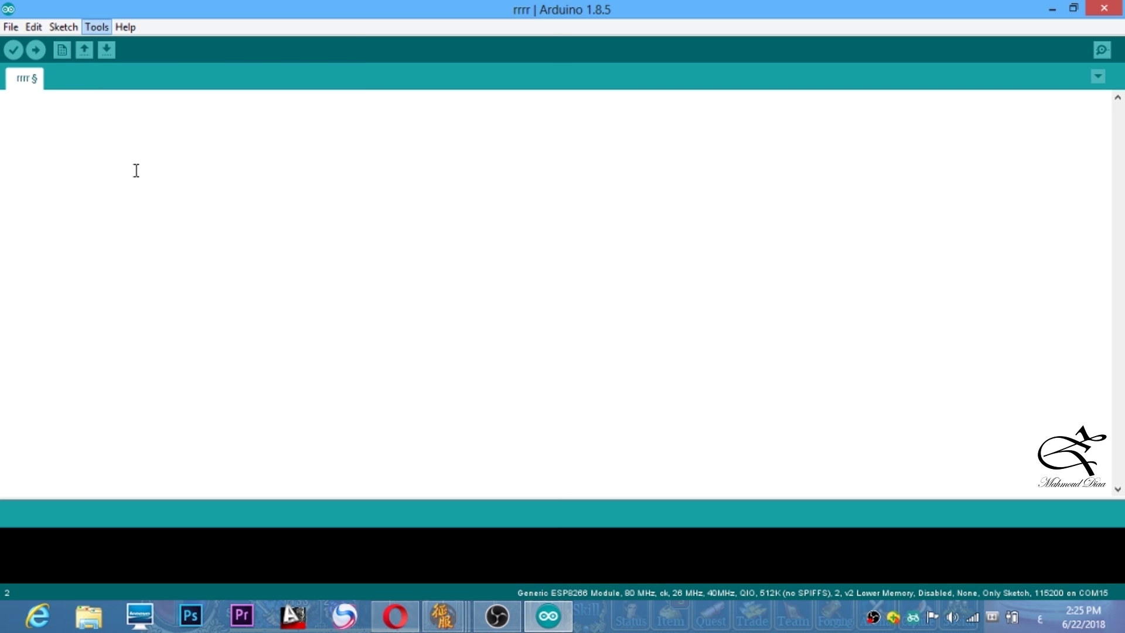
pyautogui.click(97, 27)
pyautogui.moveTo(198, 525)
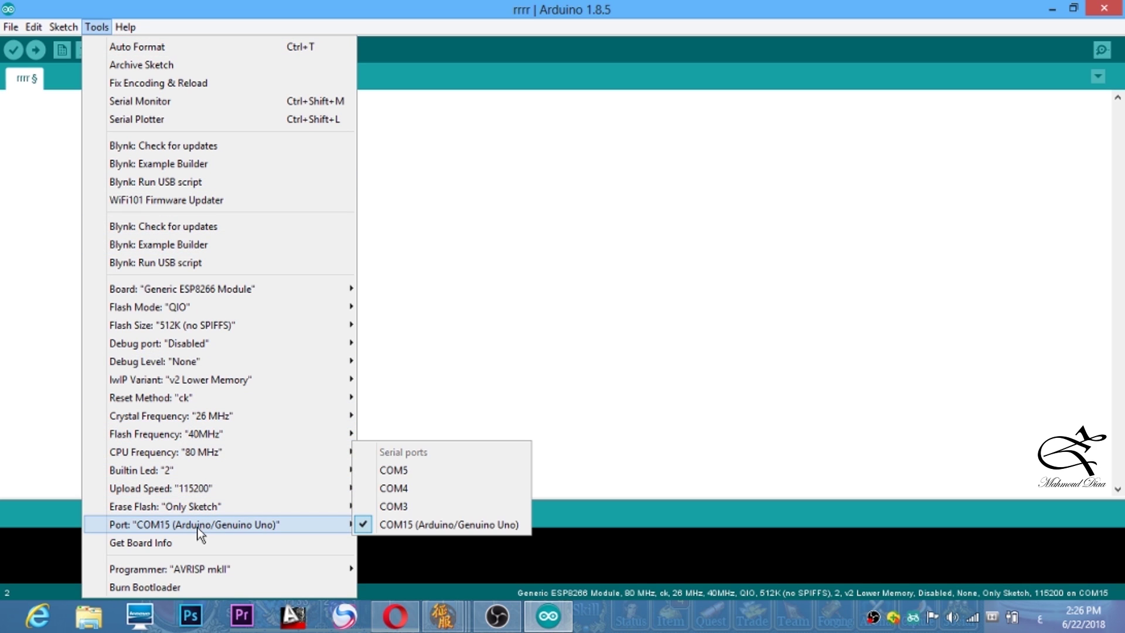
pyautogui.click(430, 526)
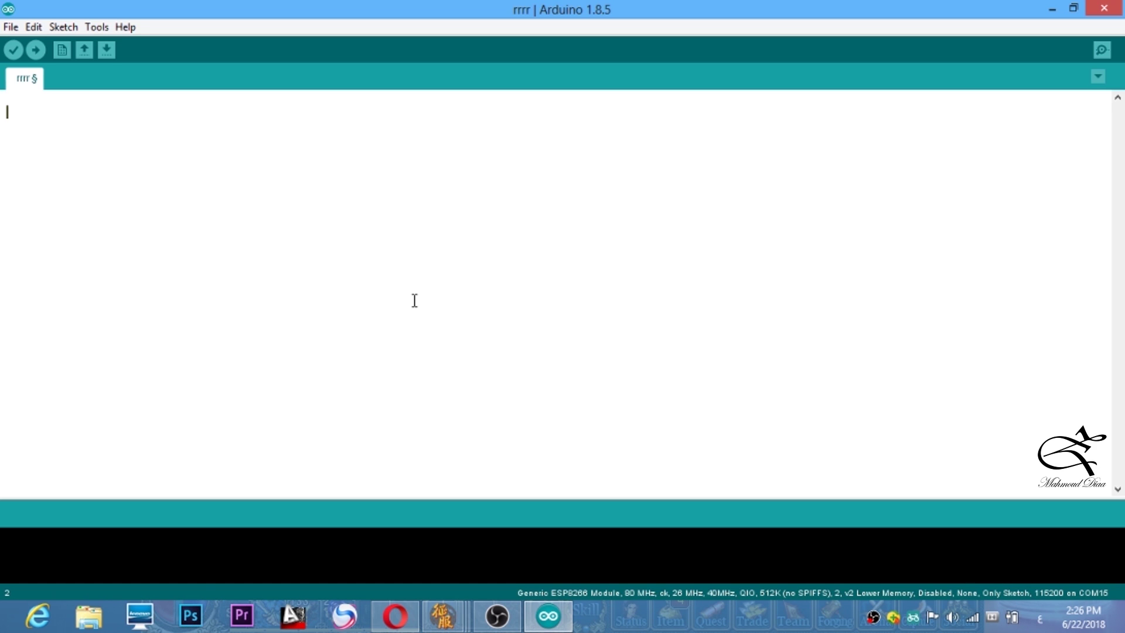
# - Bring Opera to the front, switch the keyboard to English and search for 'blynk'
pyautogui.click(548, 615)
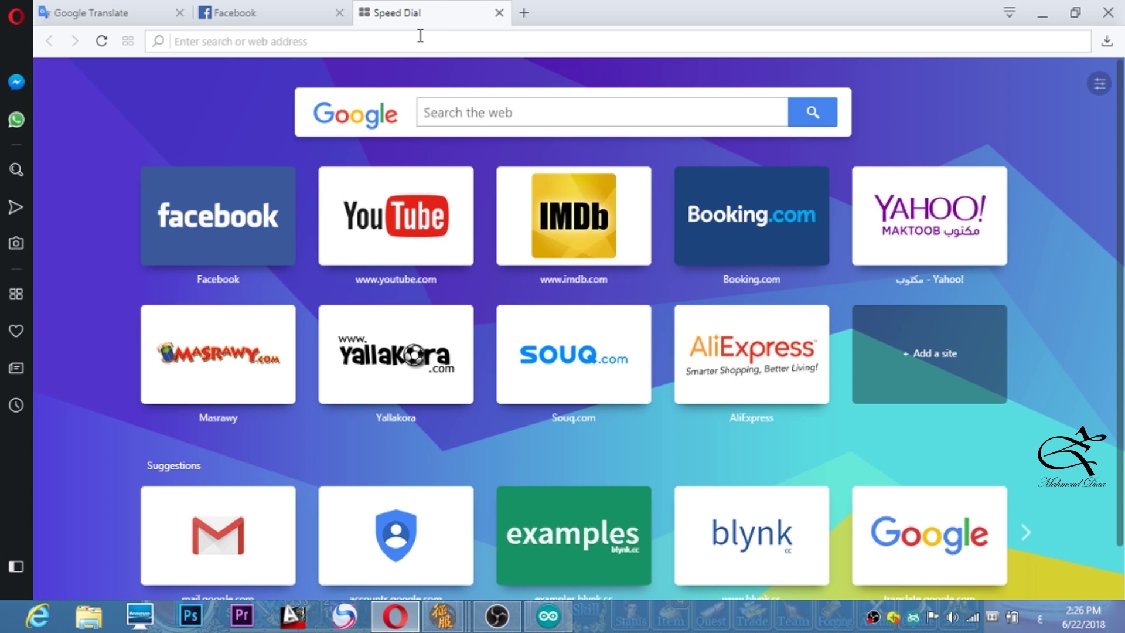
pyautogui.hotkey('alt', 'shift')
pyautogui.write('b')
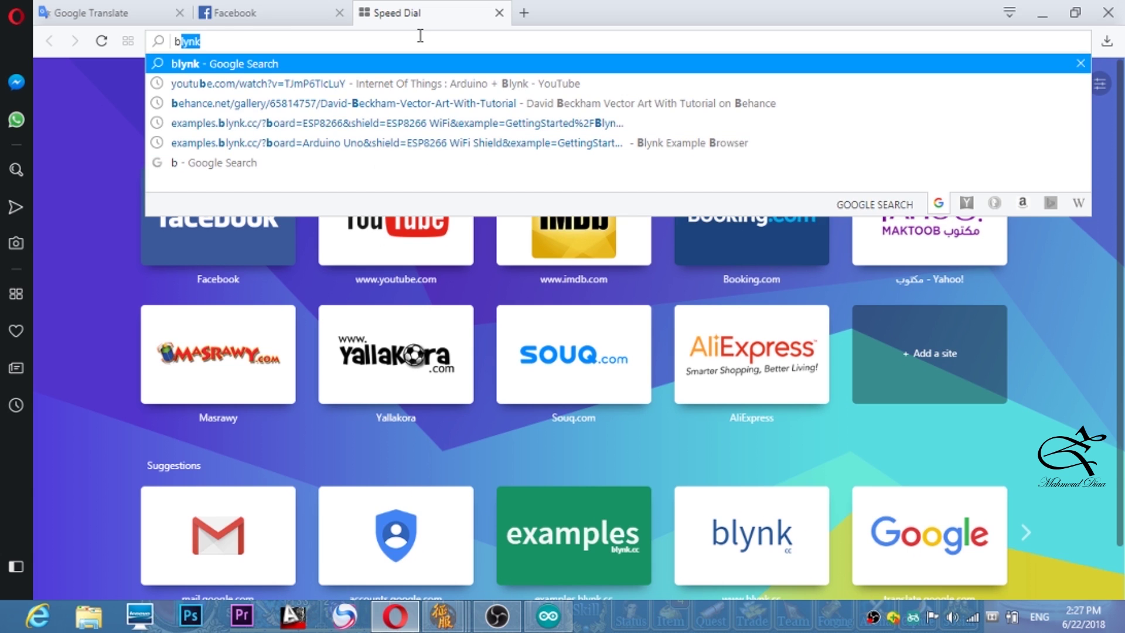
pyautogui.write('l')
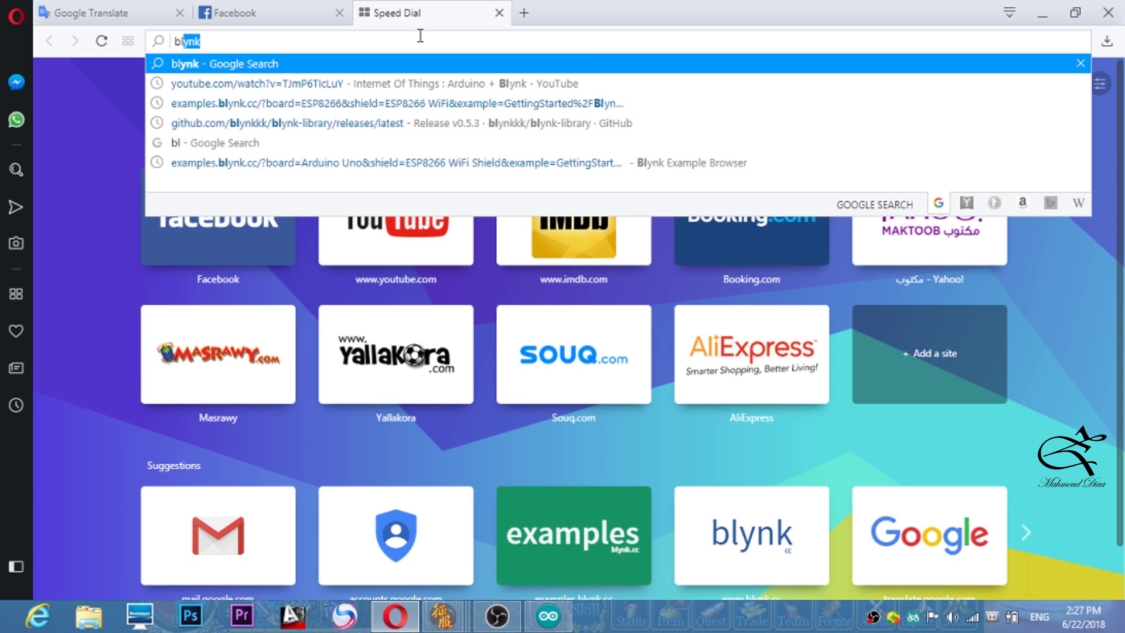
pyautogui.write('yn')
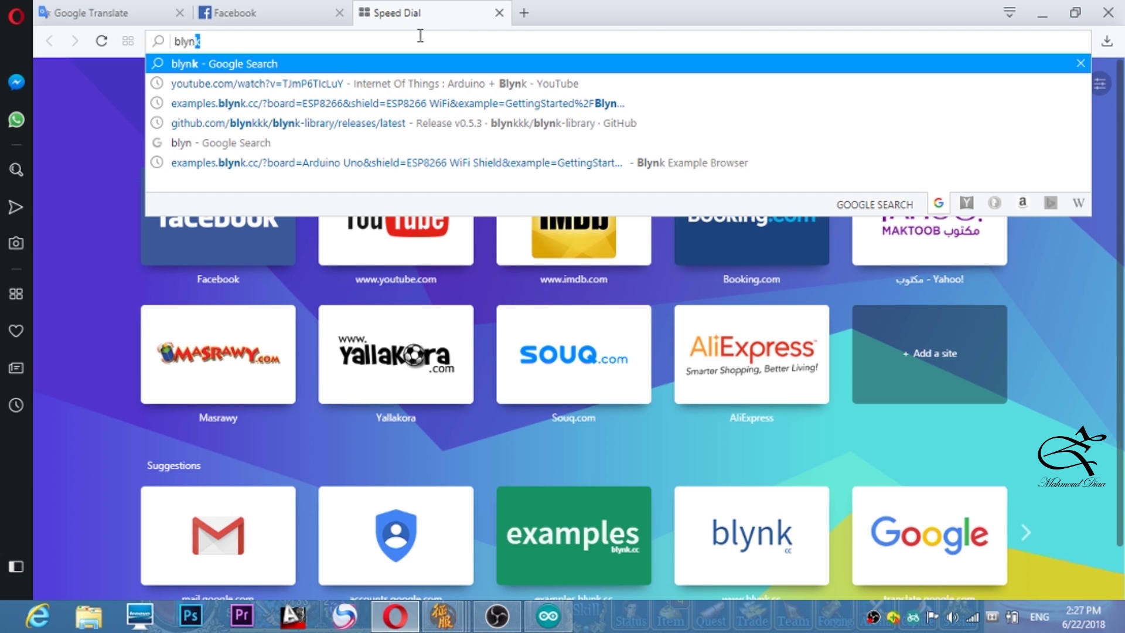
pyautogui.write('k')
pyautogui.press('Return')
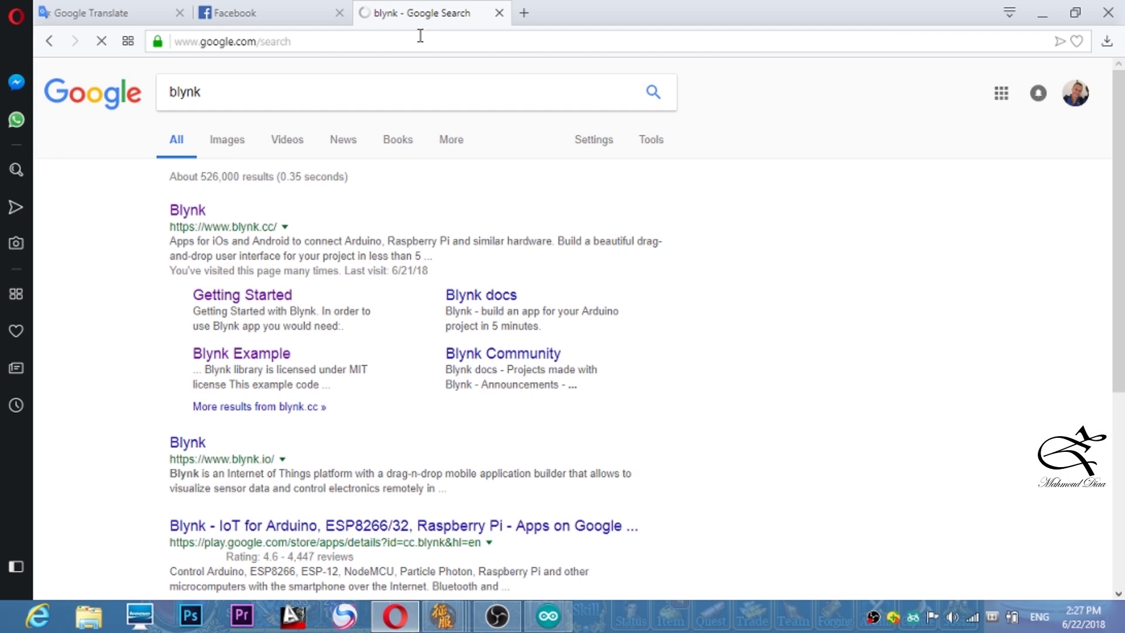
# - Open the Blynk site's Getting Started guide and scroll to '3. Install Blynk Library'
pyautogui.click(188, 215)
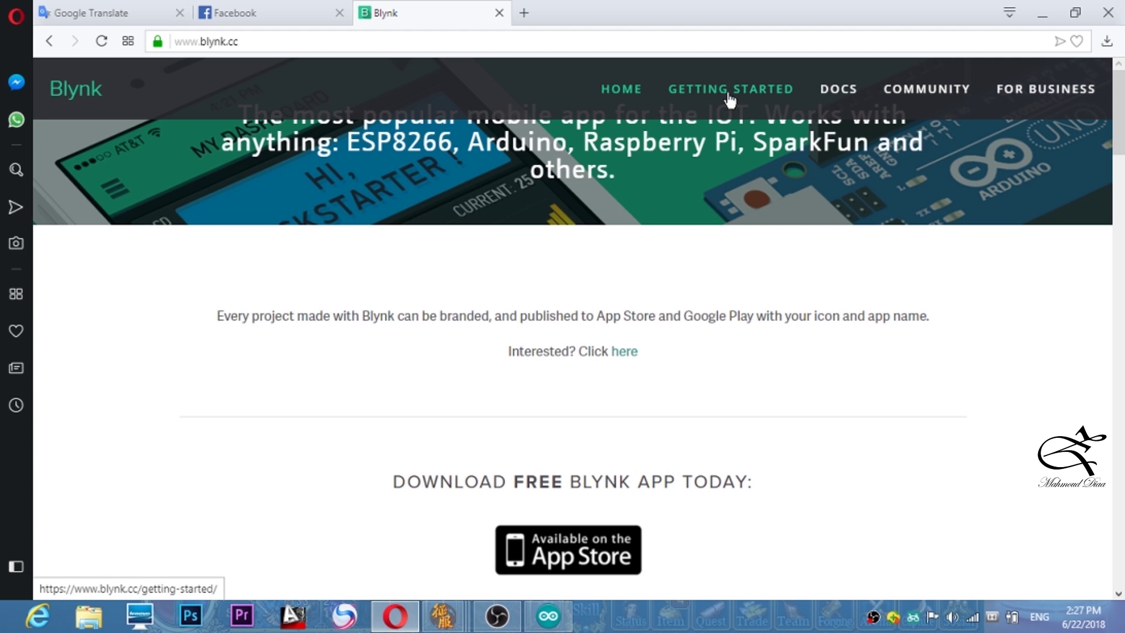
pyautogui.click(728, 93)
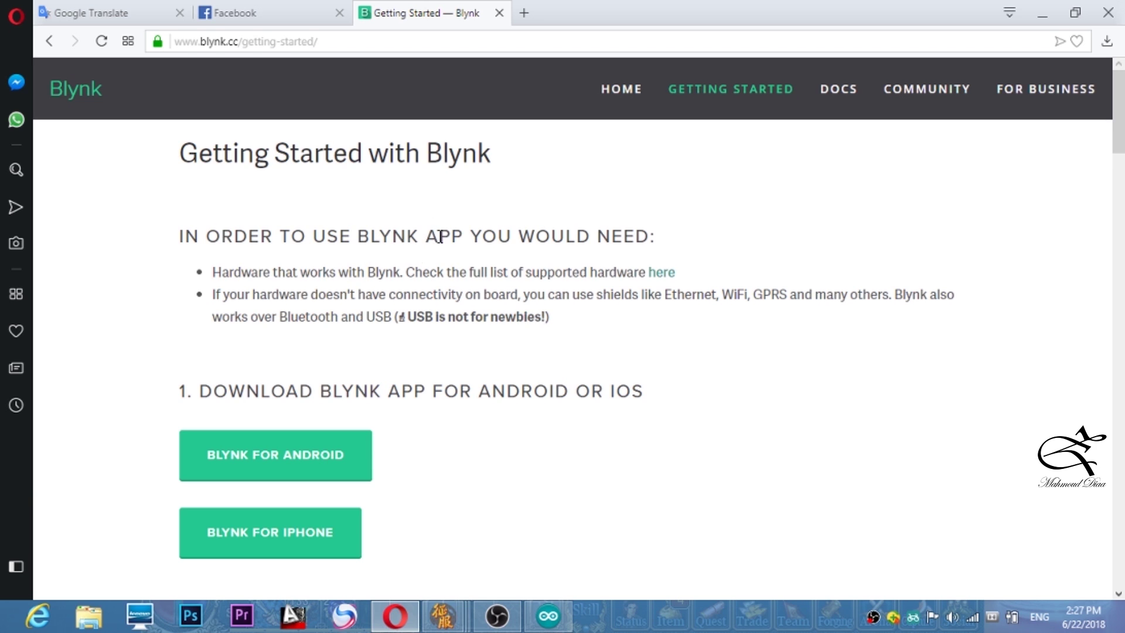
pyautogui.scroll(-4, 660, 220)
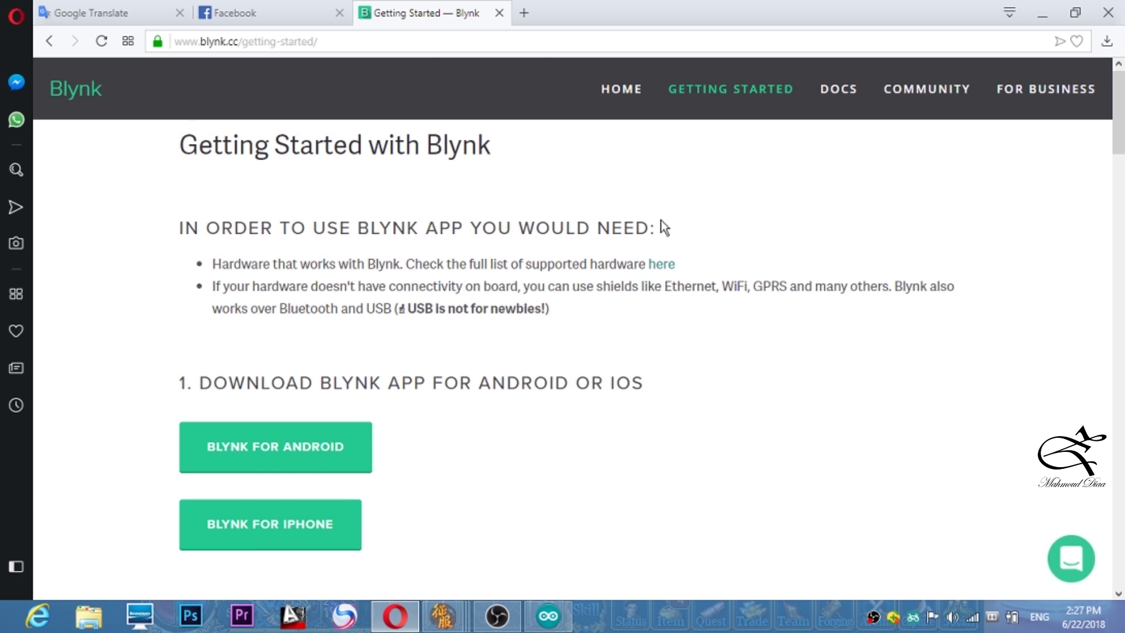
pyautogui.scroll(-18, 650, 210)
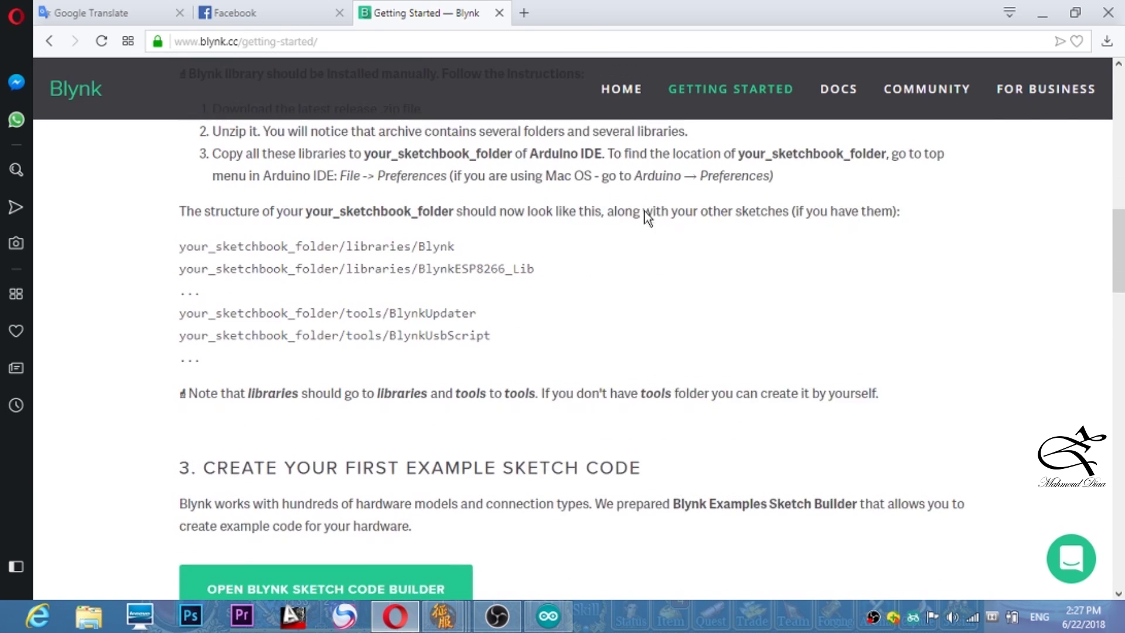
pyautogui.scroll(-7, 640, 213)
pyautogui.scroll(15, 634, 216)
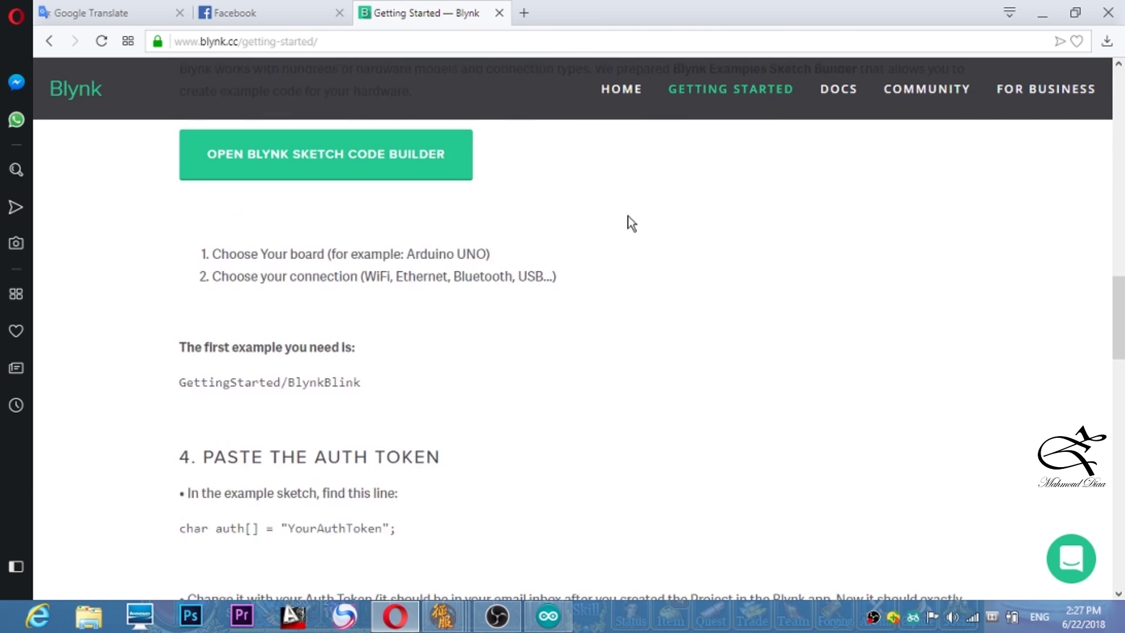
pyautogui.scroll(14, 626, 215)
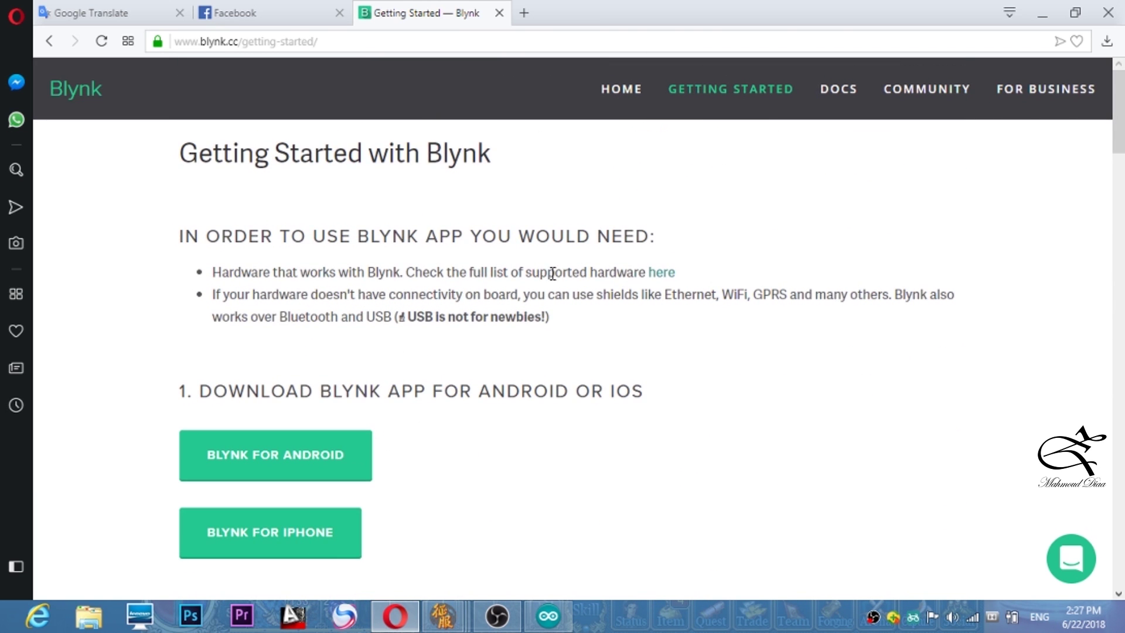
pyautogui.scroll(-3, 533, 333)
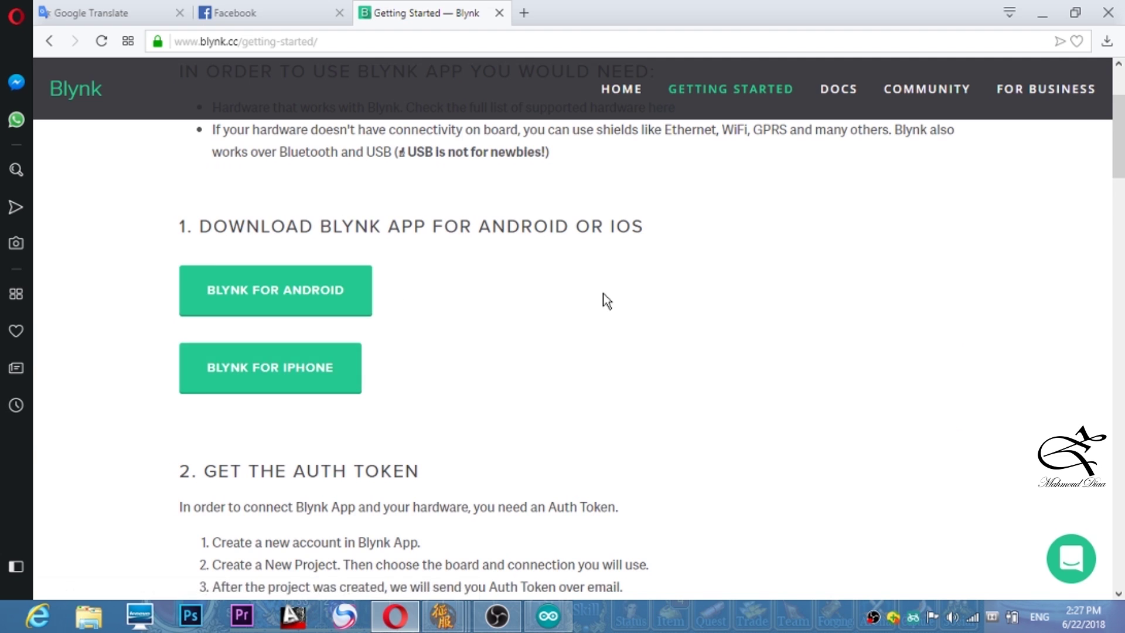
pyautogui.scroll(-4, 605, 299)
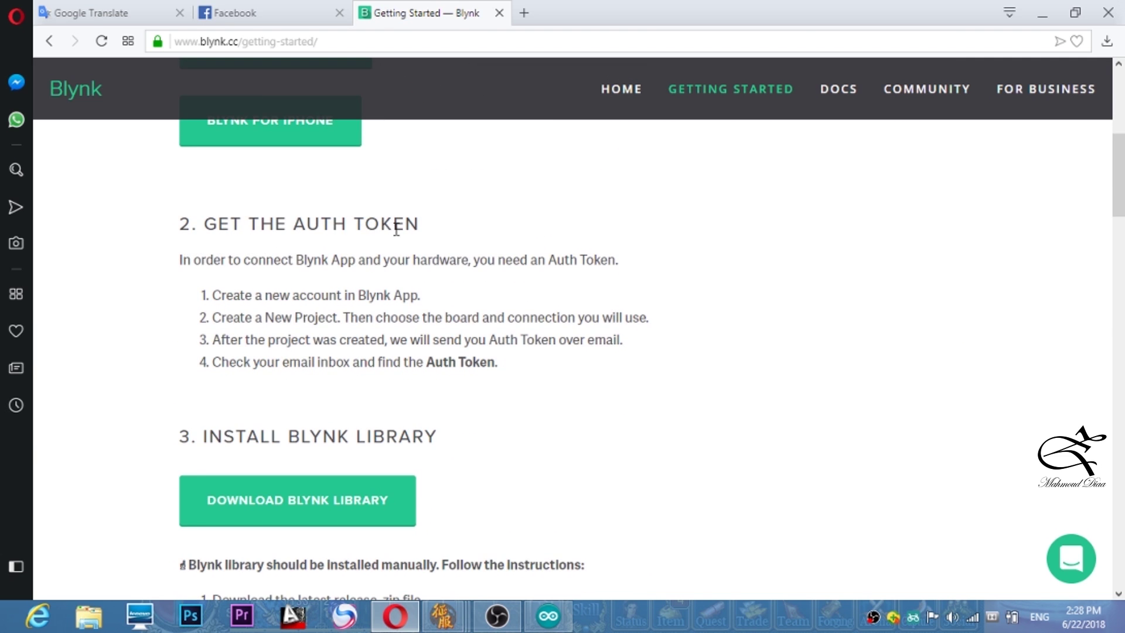
pyautogui.scroll(-1, 535, 253)
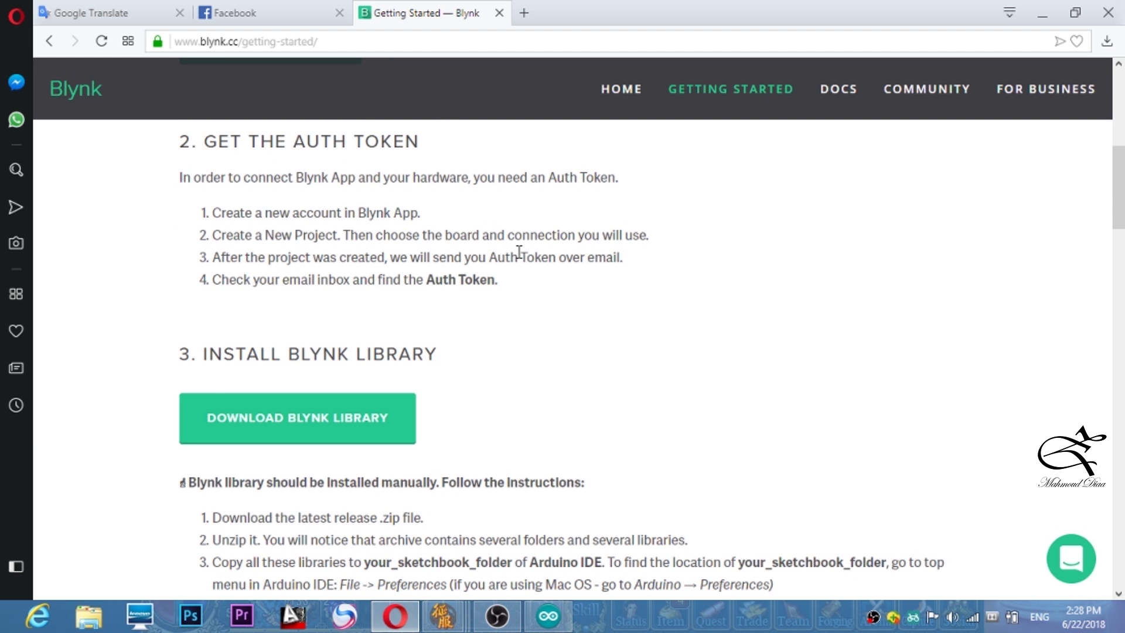
pyautogui.scroll(-1, 522, 264)
pyautogui.scroll(-1, 531, 282)
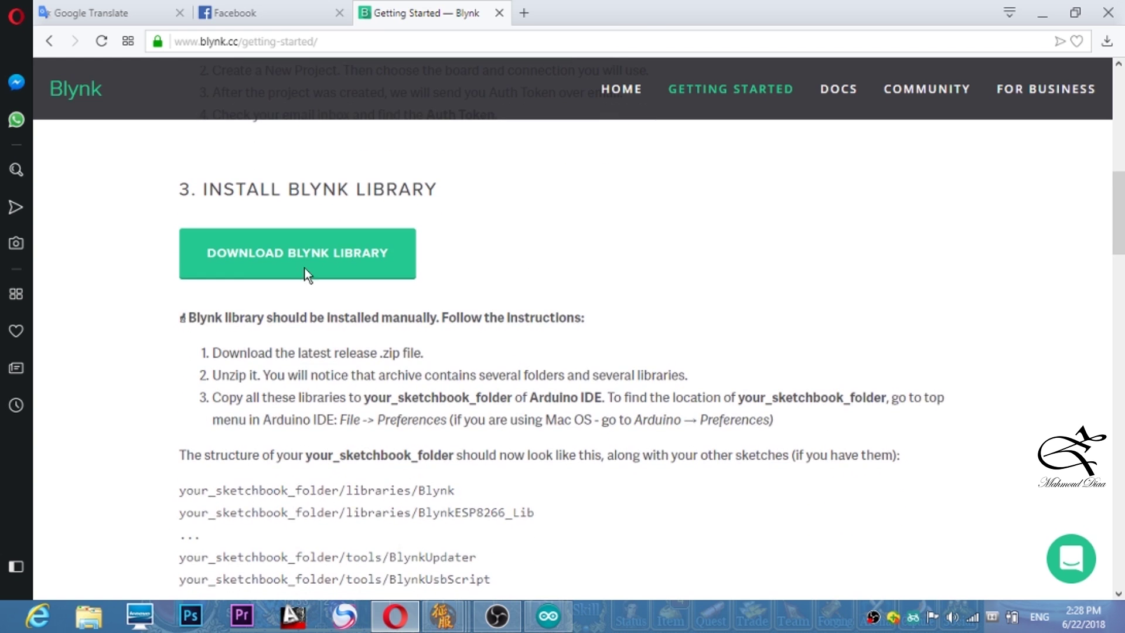
# - Download Blynk_Release_v0.5.3.zip from the v0.5.3 blynk-library GitHub release page
pyautogui.click(335, 256)
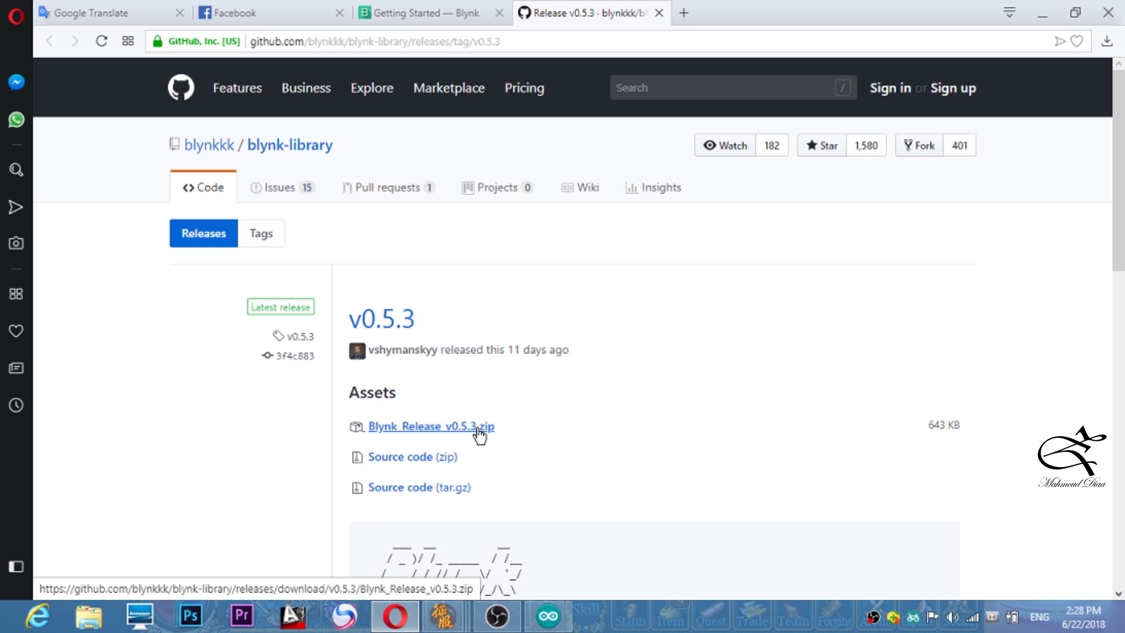
pyautogui.click(439, 429)
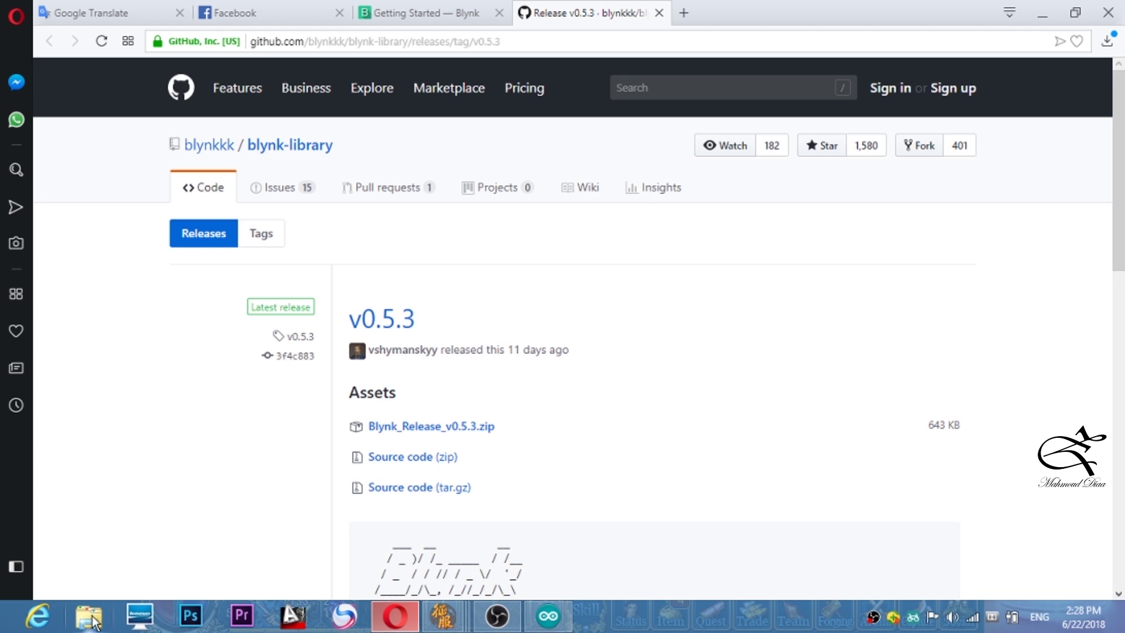
# - In Downloads > New folder, extract Blynk_Release_v0.5.1.zip in place
pyautogui.press('super+e')
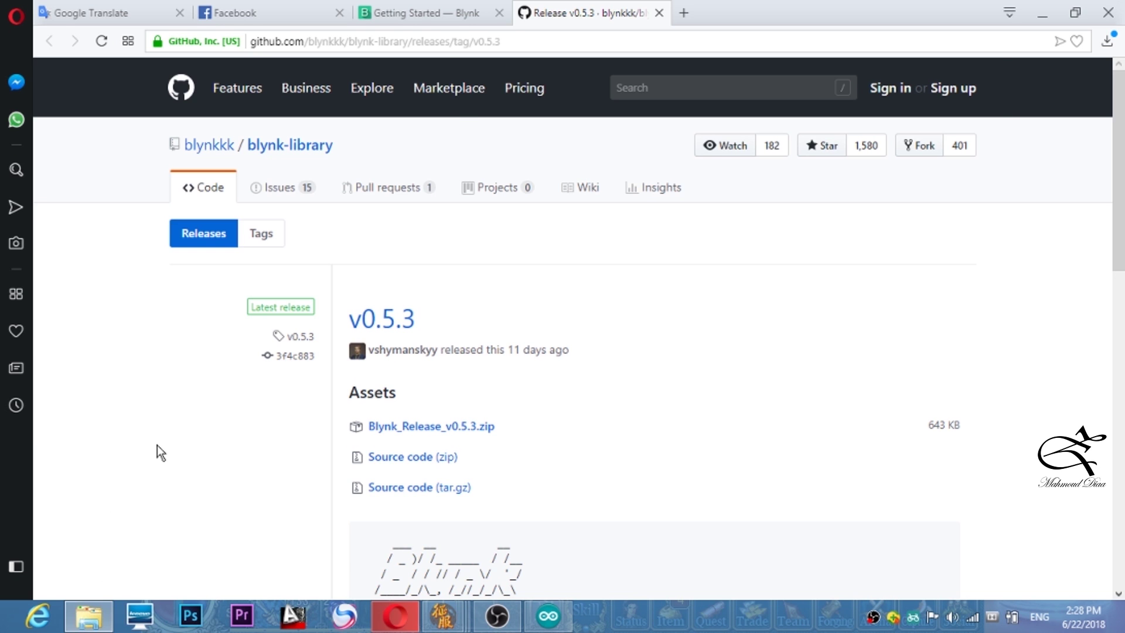
pyautogui.doubleClick(958, 13)
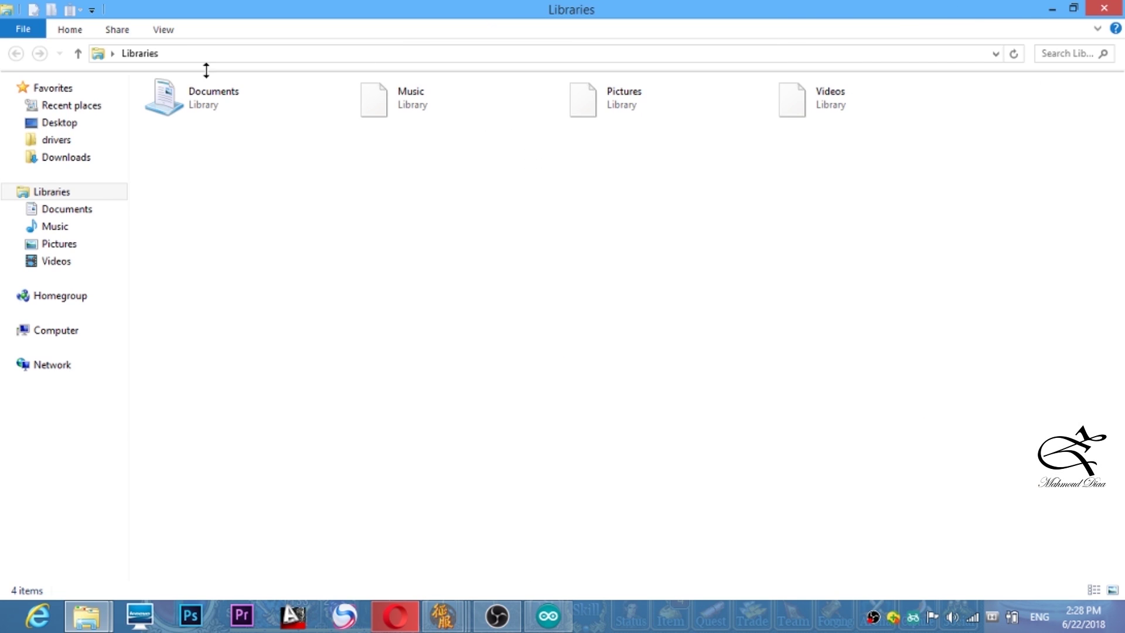
pyautogui.click(70, 157)
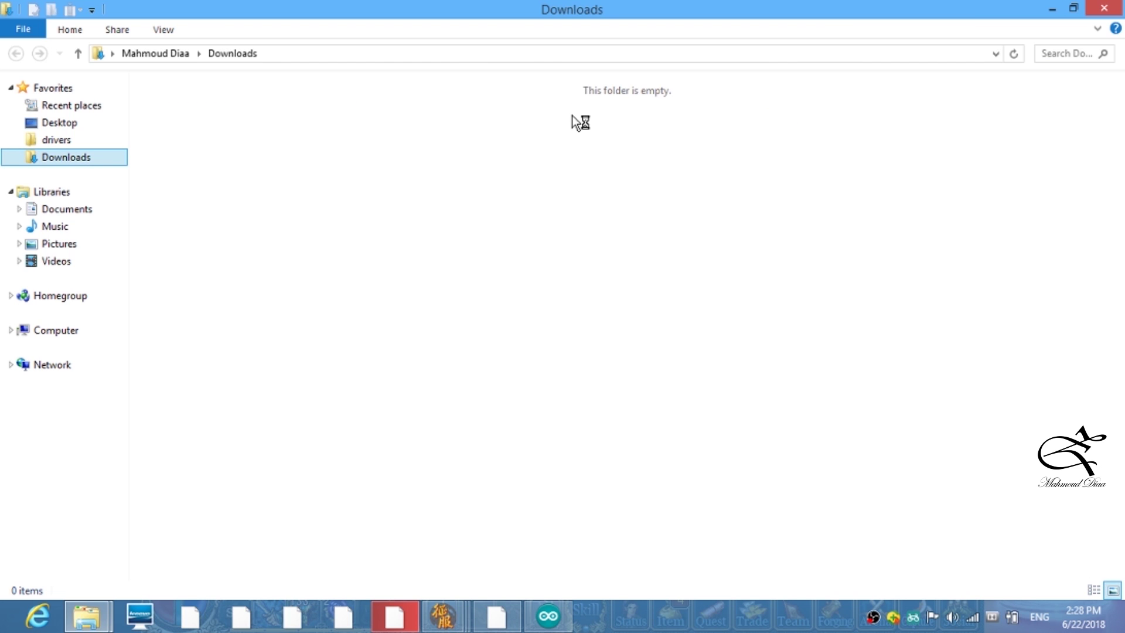
pyautogui.doubleClick(466, 128)
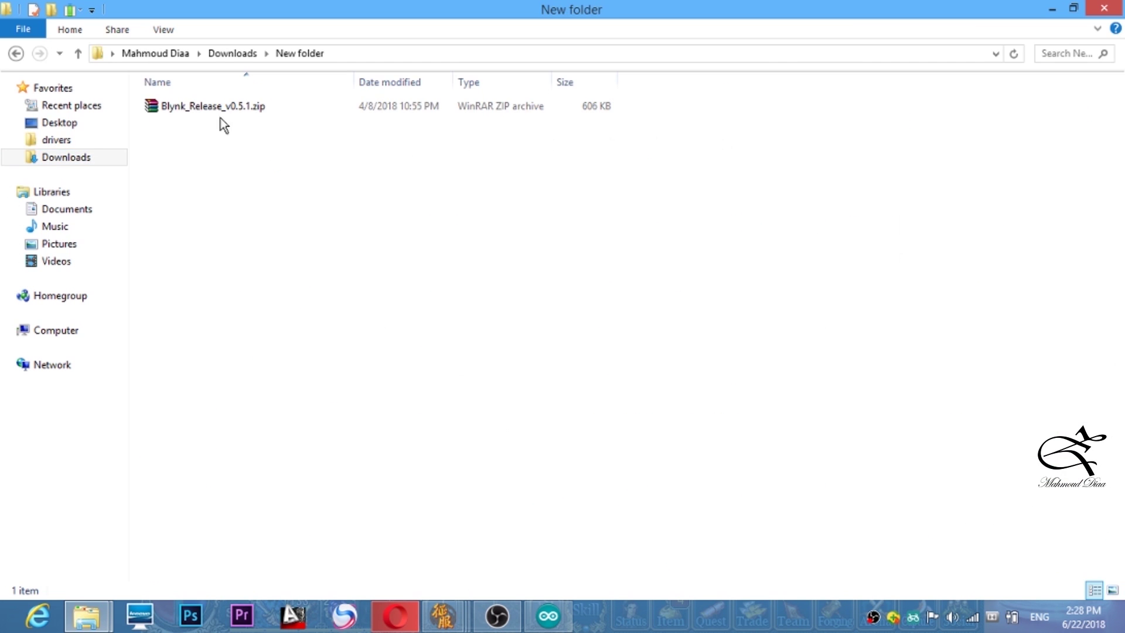
pyautogui.click(208, 108)
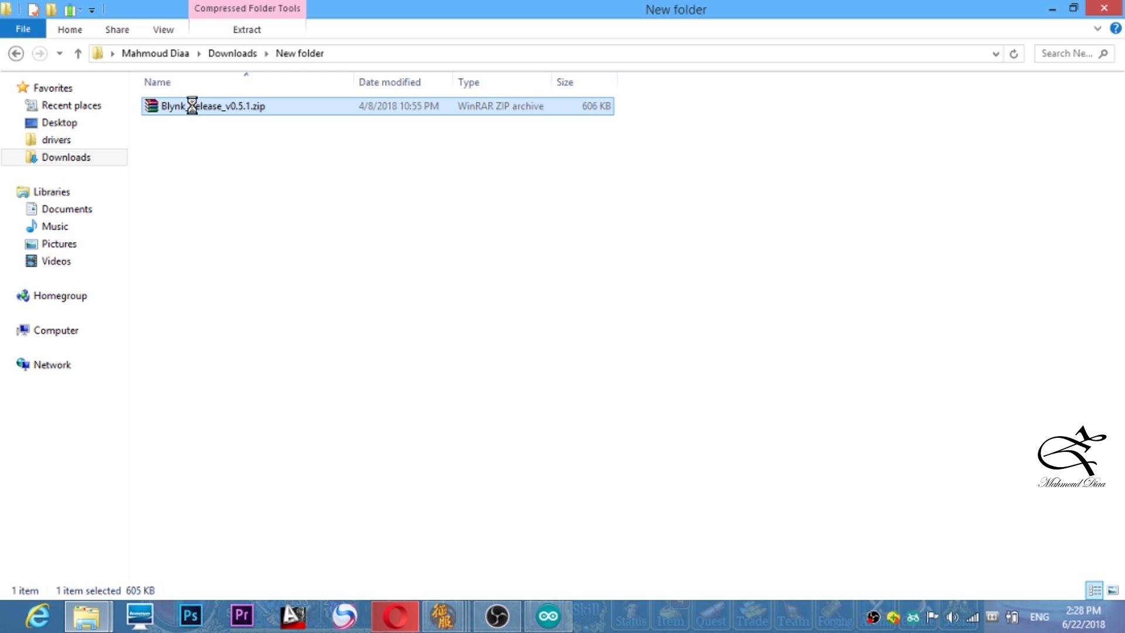
pyautogui.rightClick(190, 108)
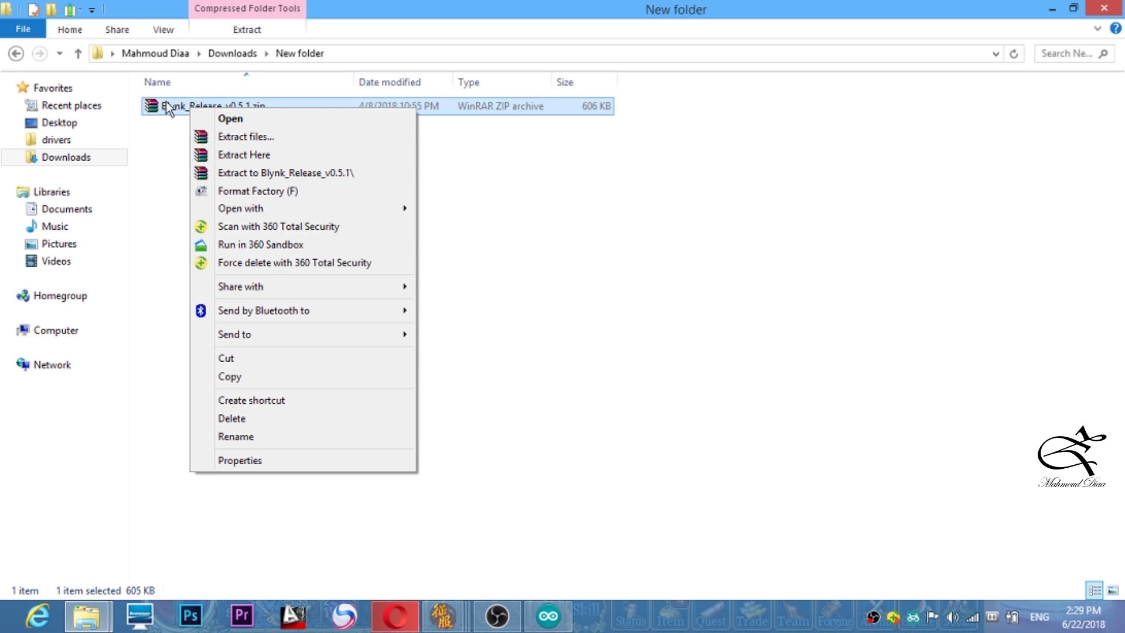
pyautogui.click(310, 155)
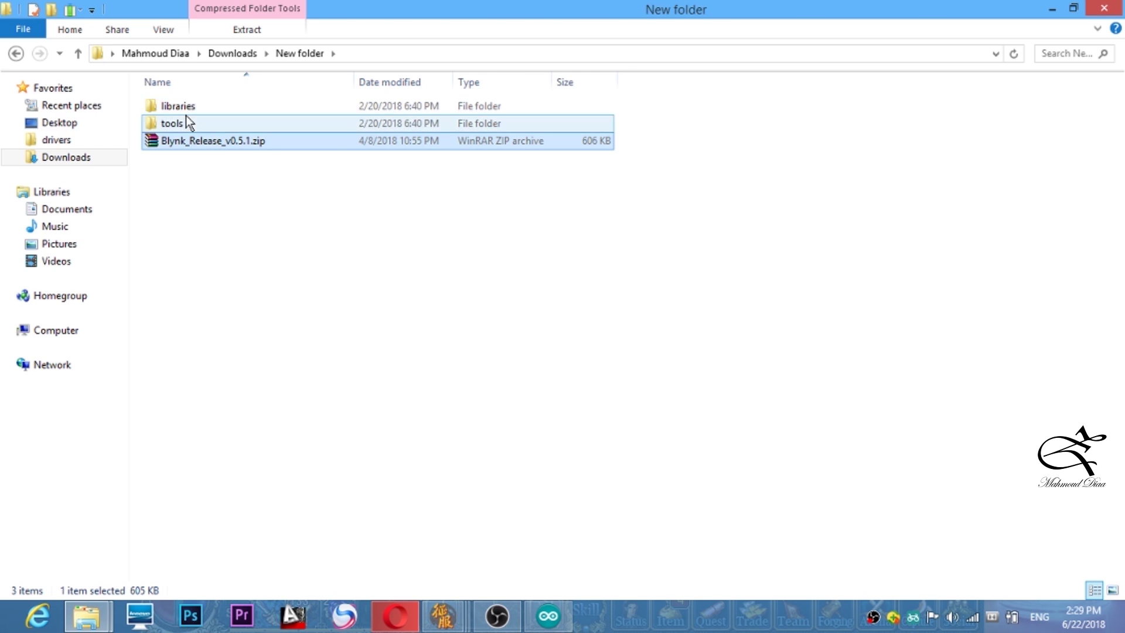
# - Look inside the tools folder, then select the four folders in the extracted libraries folder
pyautogui.doubleClick(191, 109)
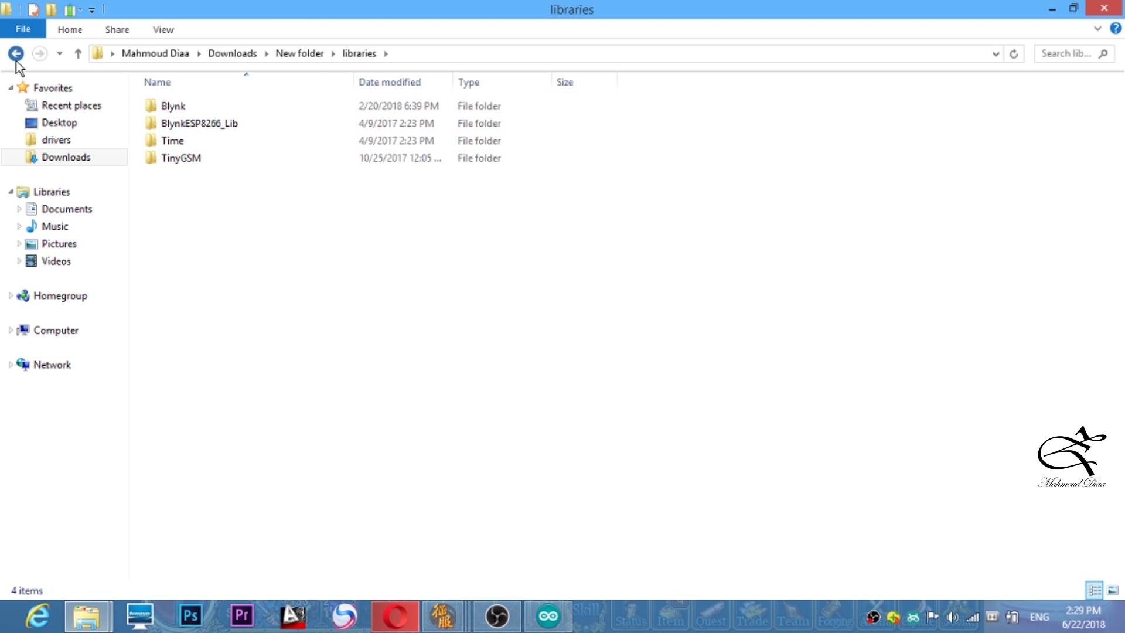
pyautogui.click(16, 53)
pyautogui.doubleClick(174, 124)
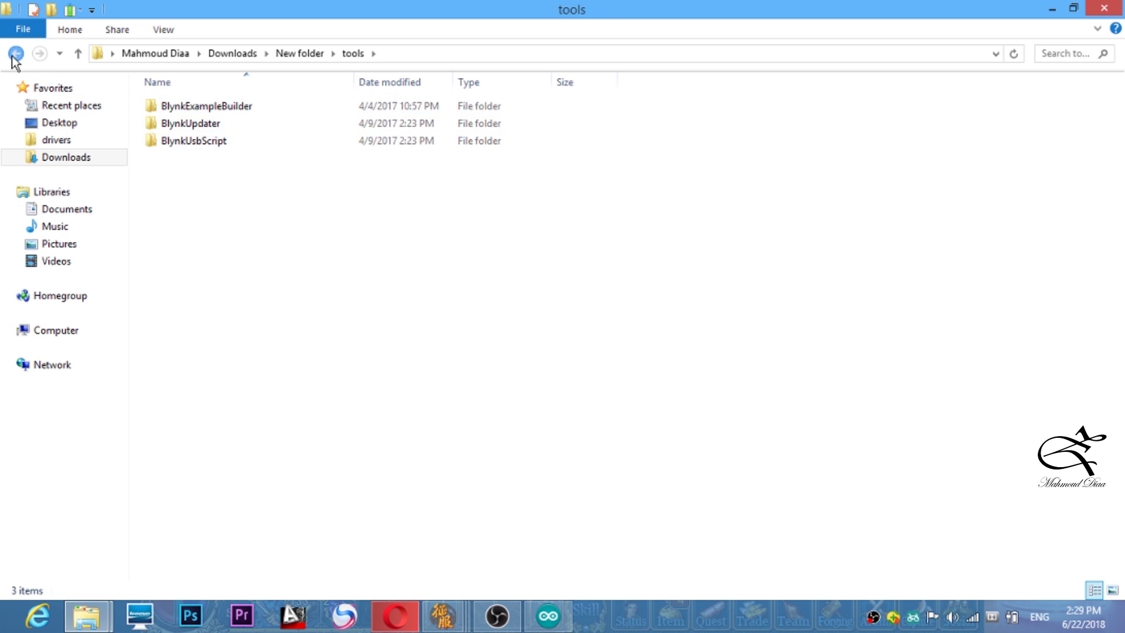
pyautogui.click(16, 53)
pyautogui.doubleClick(194, 105)
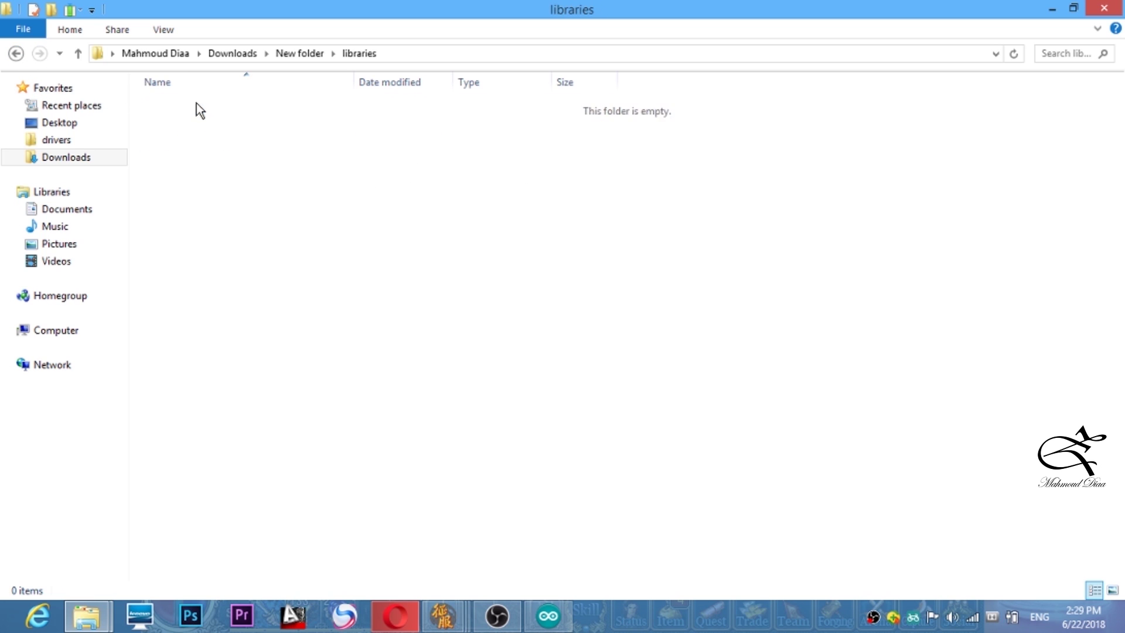
pyautogui.moveTo(227, 191); pyautogui.dragTo(178, 104)
pyautogui.rightClick(179, 104)
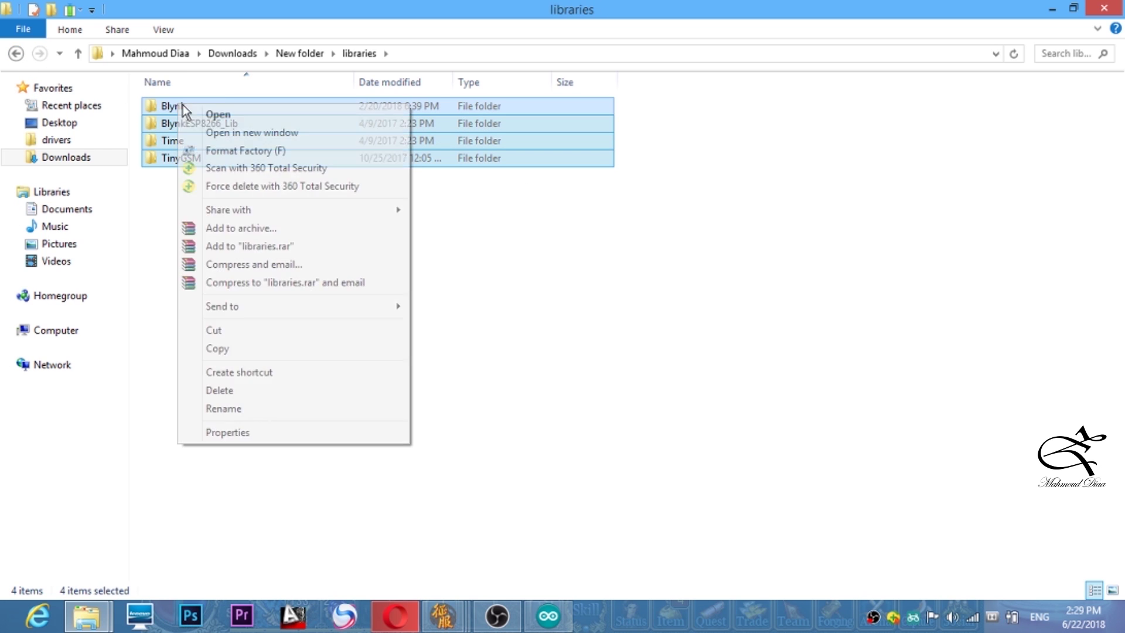
# - Copy the four library folders and open C:\Program Files (x86)\Arduino\libraries
pyautogui.click(225, 346)
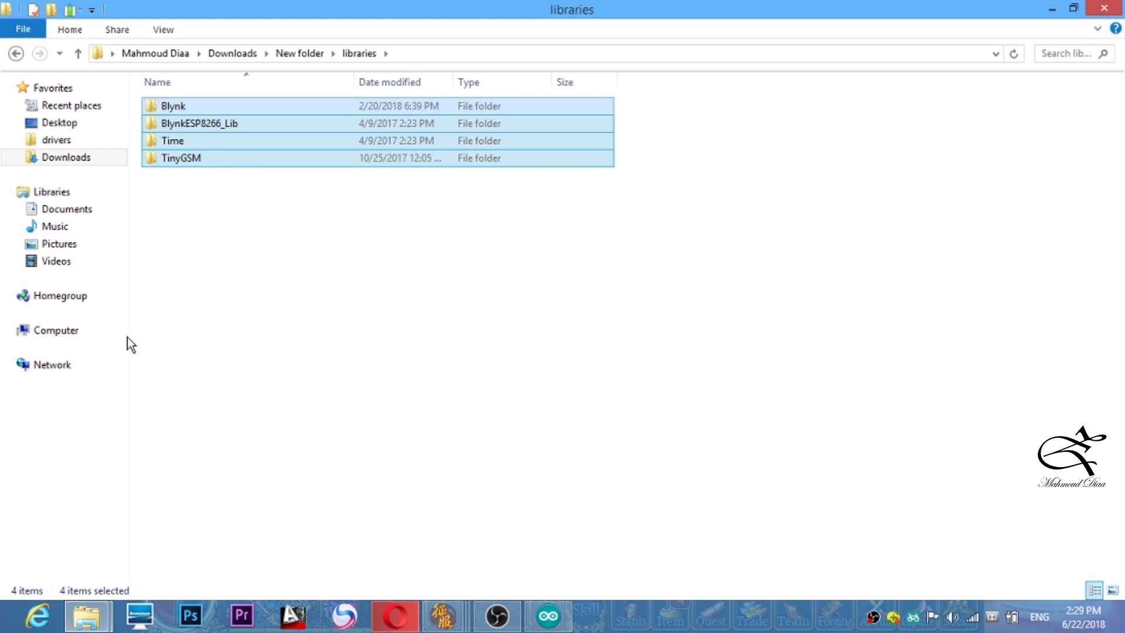
pyautogui.click(80, 331)
pyautogui.doubleClick(250, 131)
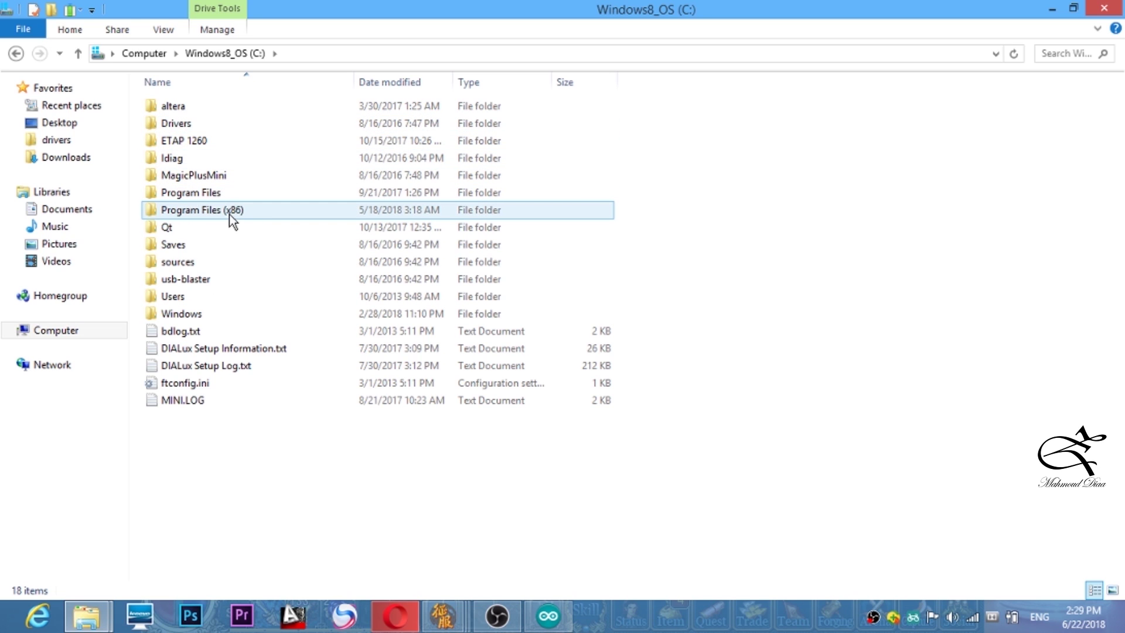
pyautogui.doubleClick(213, 212)
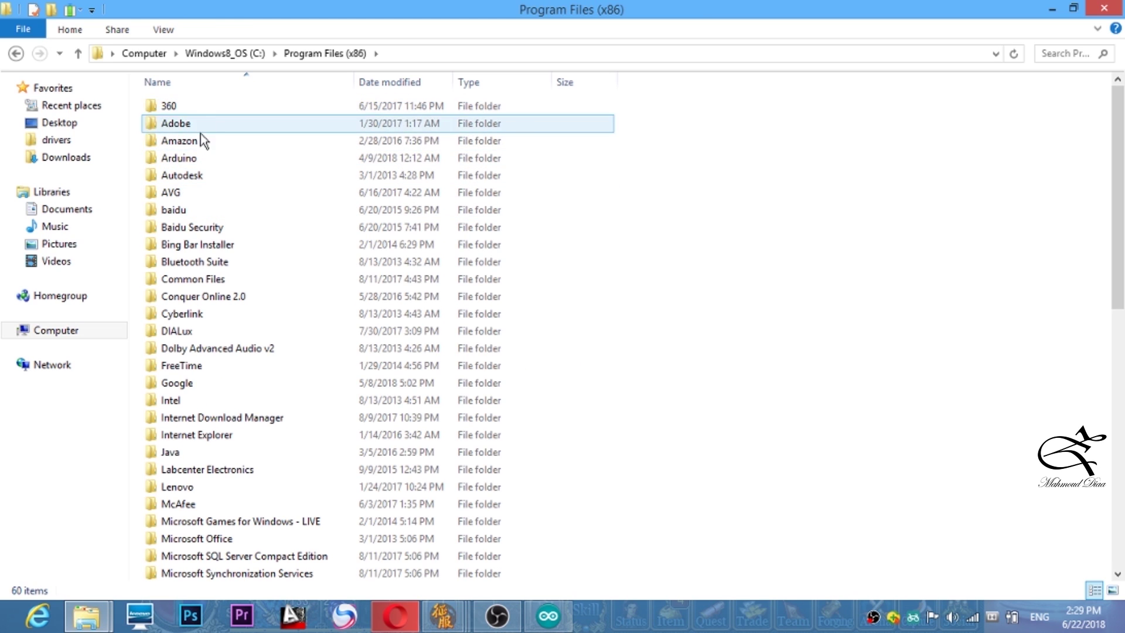
pyautogui.doubleClick(187, 161)
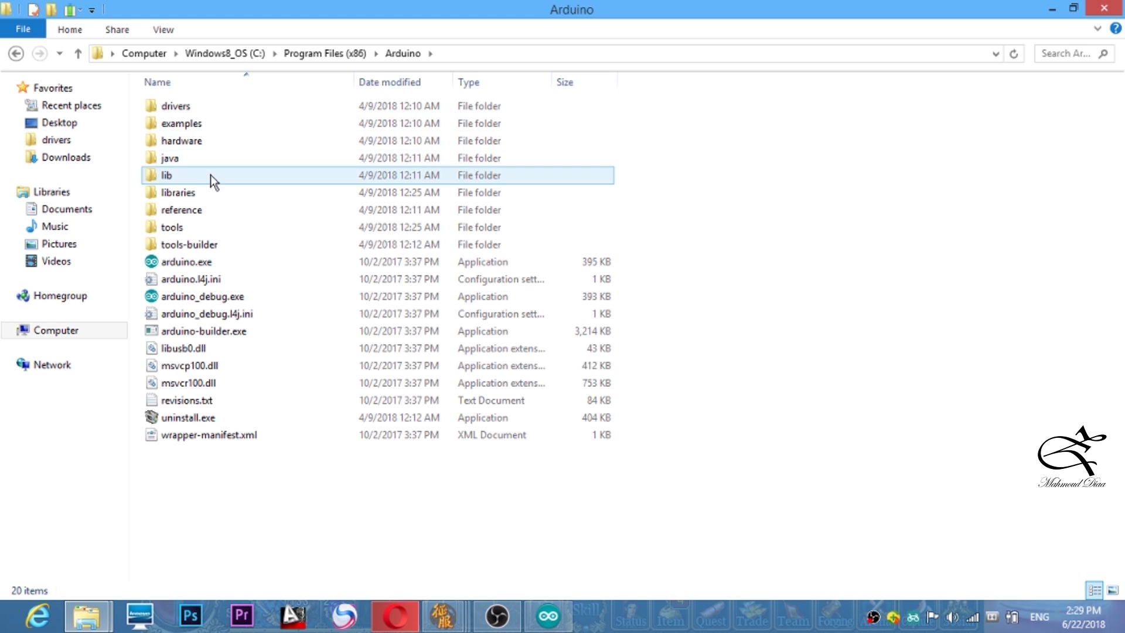
pyautogui.click(194, 197)
pyautogui.doubleClick(194, 198)
pyautogui.rightClick(660, 188)
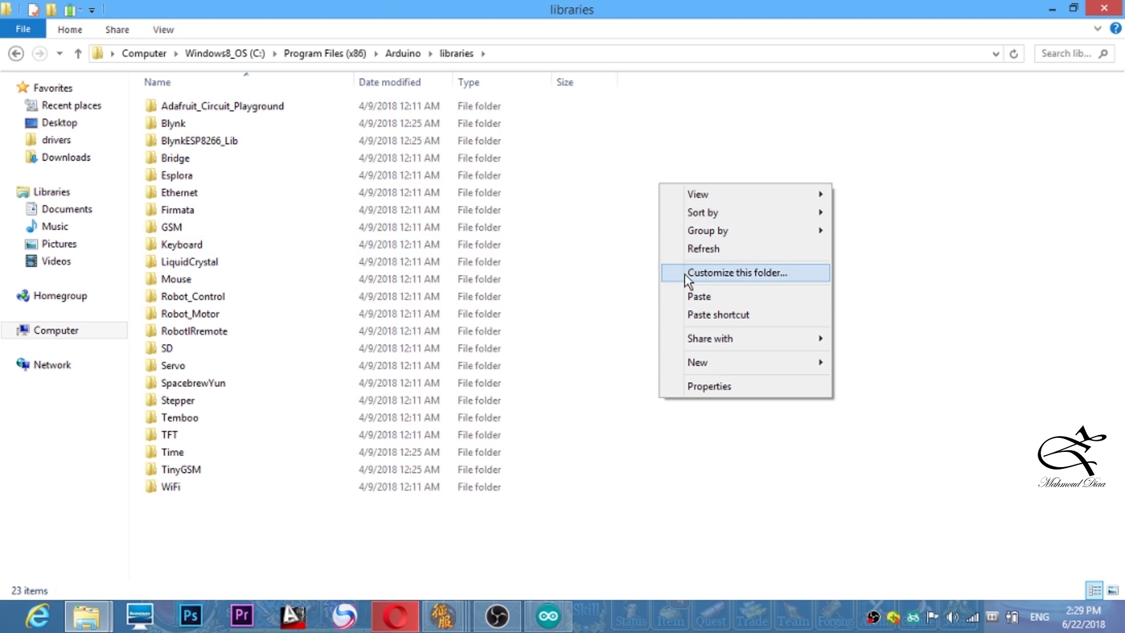
pyautogui.click(604, 241)
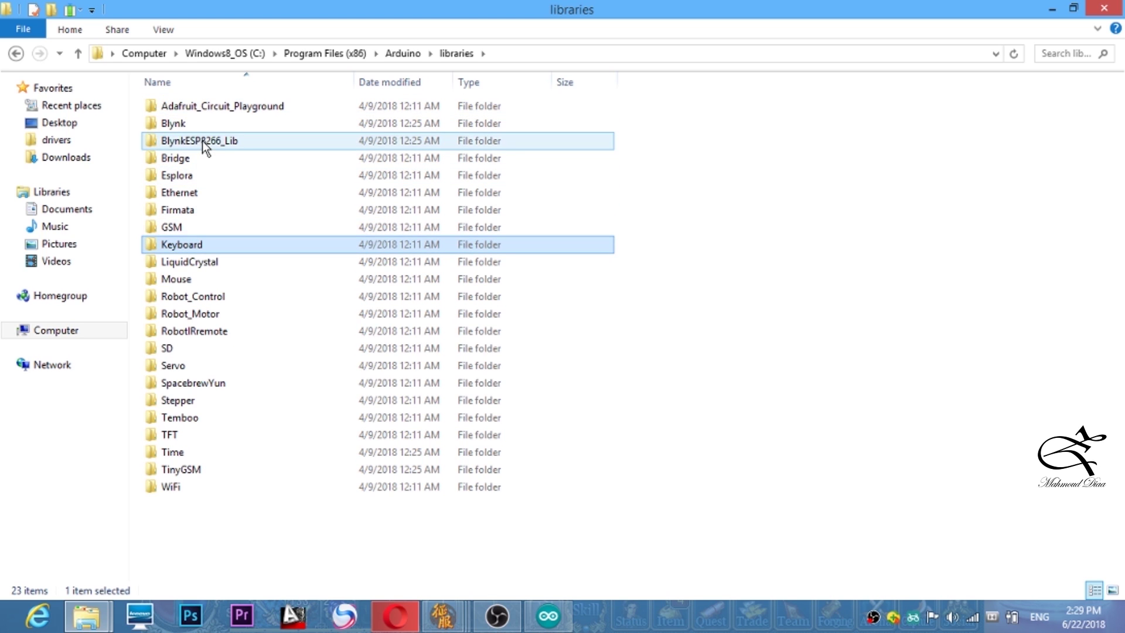
# - Check that Blynk, BlynkESP8266_Lib and TinyGSM are in Arduino's libraries folder
pyautogui.click(186, 124)
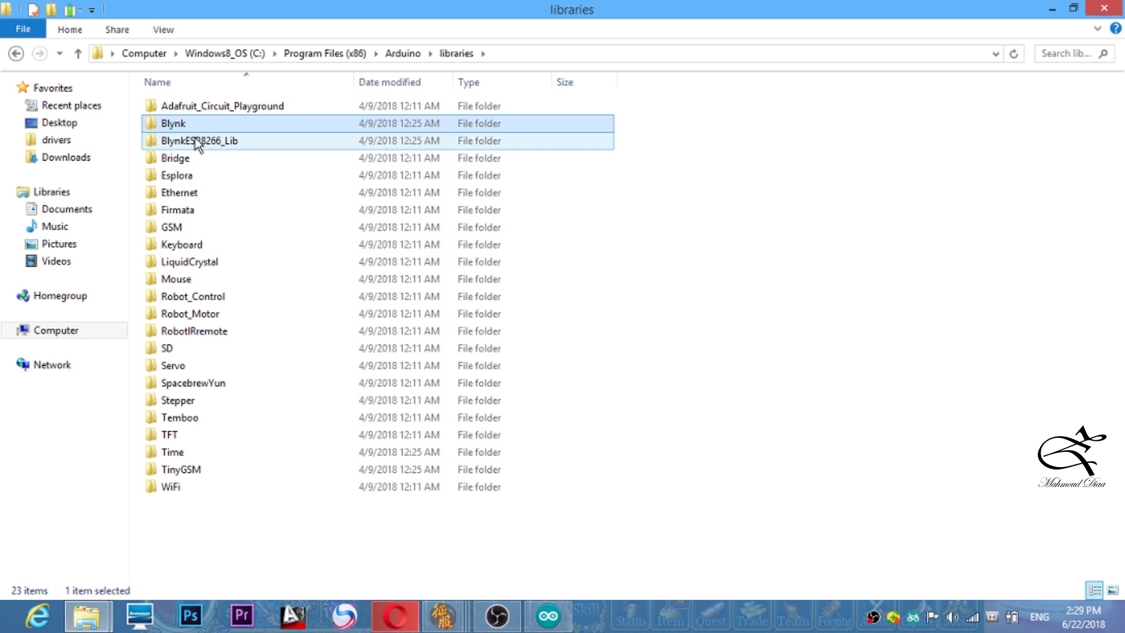
pyautogui.click(195, 139)
pyautogui.click(192, 467)
pyautogui.keyDown('ctrl'); pyautogui.click(192, 467); pyautogui.keyUp('ctrl')
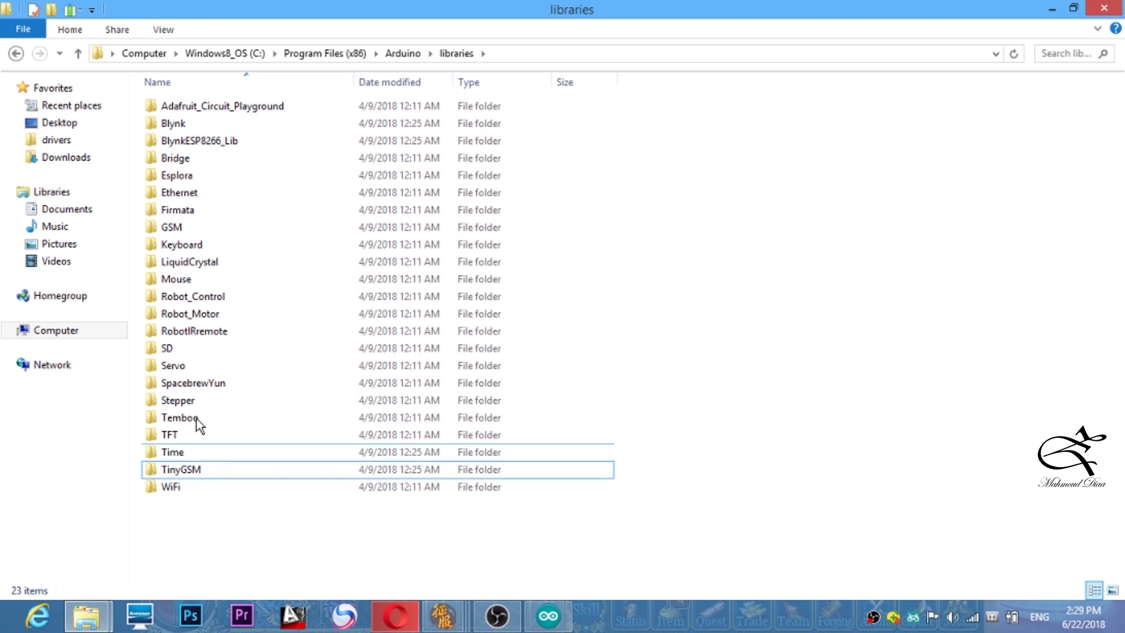
# - Navigate back to the extracted Blynk release folder
pyautogui.click(15, 54)
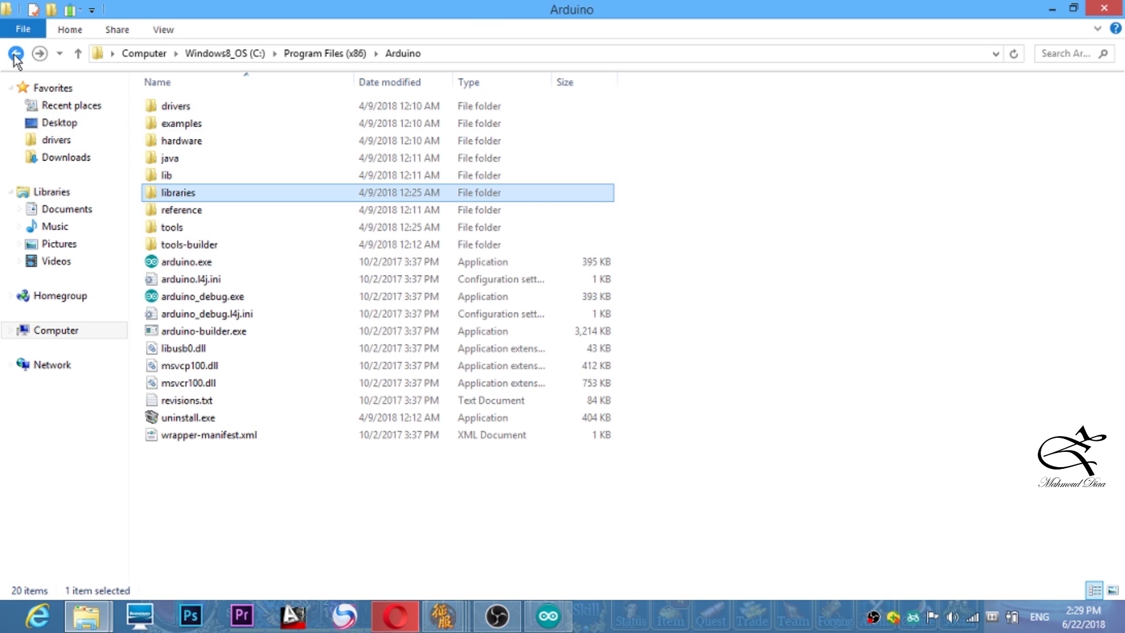
pyautogui.click(15, 54)
pyautogui.click(15, 55)
pyautogui.click(15, 55)
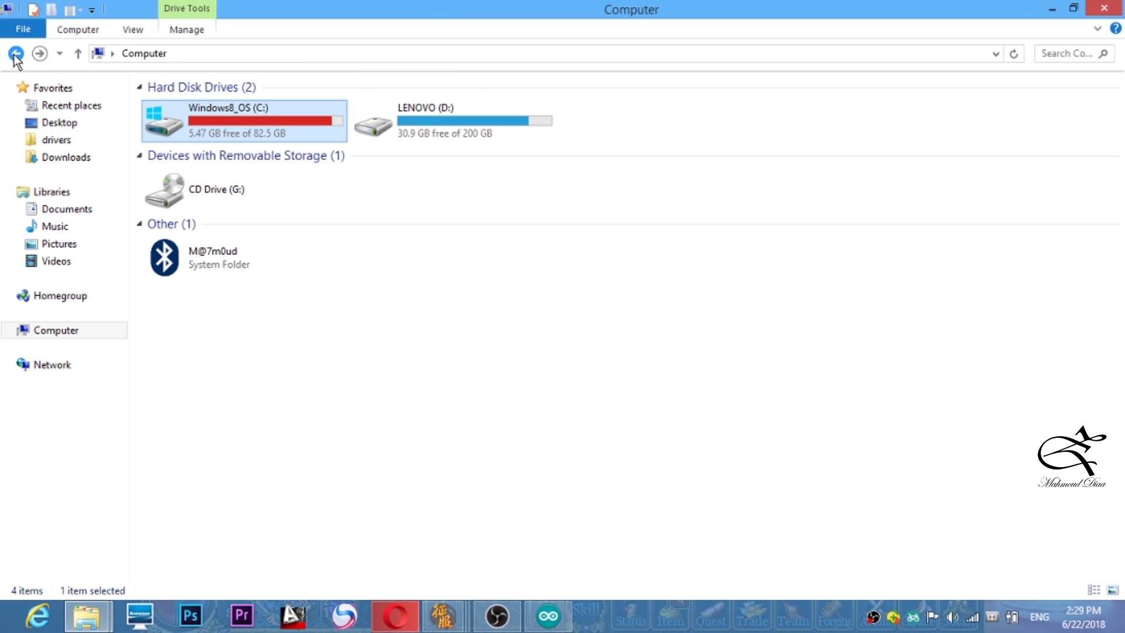
pyautogui.click(15, 55)
pyautogui.click(16, 53)
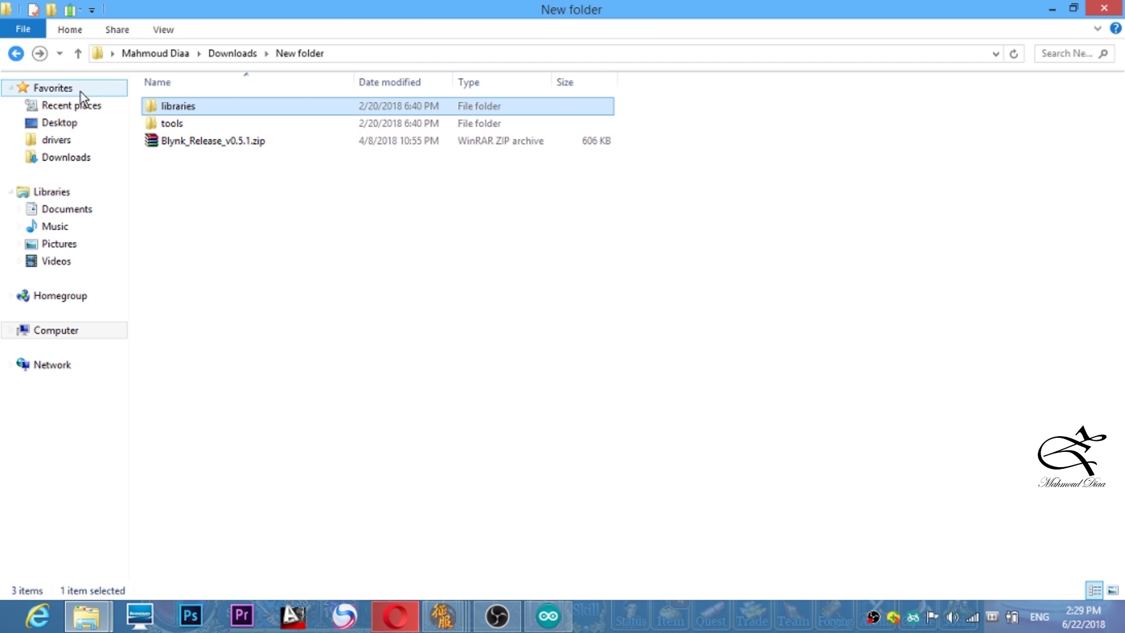
# - Copy the three Blynk tool folders from the extracted tools folder
pyautogui.doubleClick(168, 123)
pyautogui.moveTo(208, 177); pyautogui.dragTo(185, 107)
pyautogui.rightClick(188, 110)
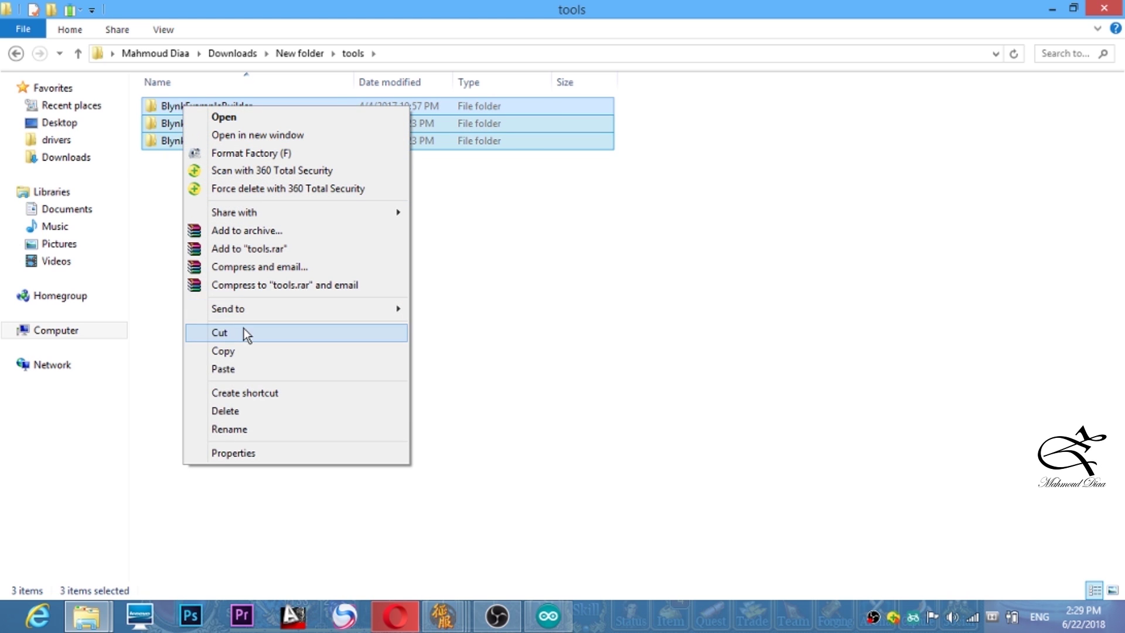
pyautogui.click(237, 351)
# - Open C:\Program Files (x86)\Arduino\tools and check it holds BlynkExampleBuilder, BlynkUpdater and BlynkUsbScript
pyautogui.click(78, 337)
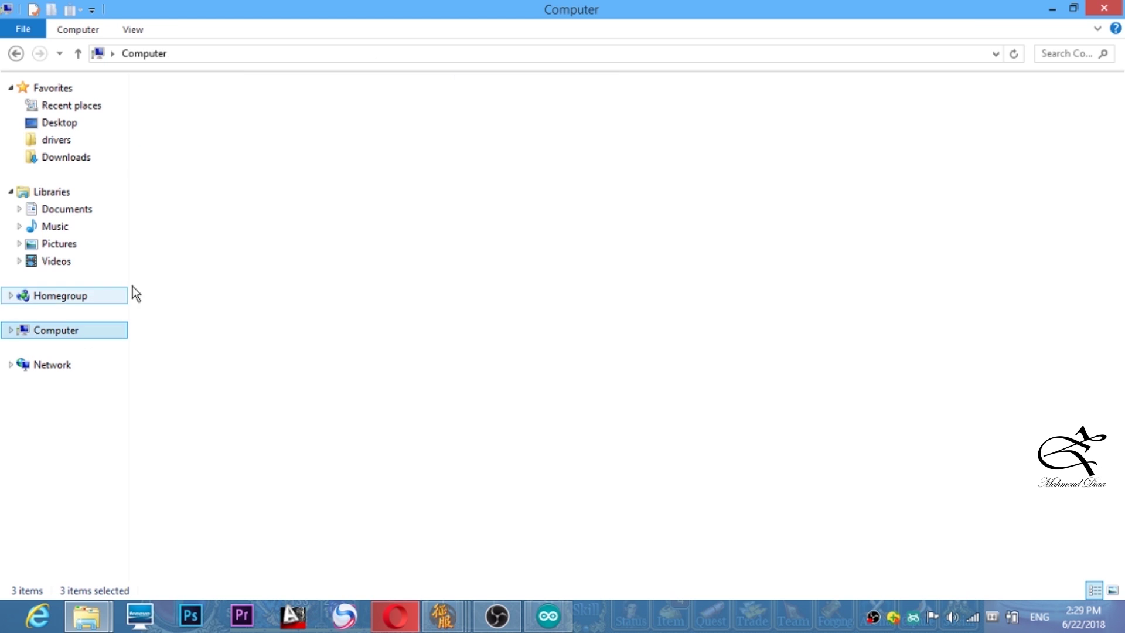
pyautogui.doubleClick(218, 123)
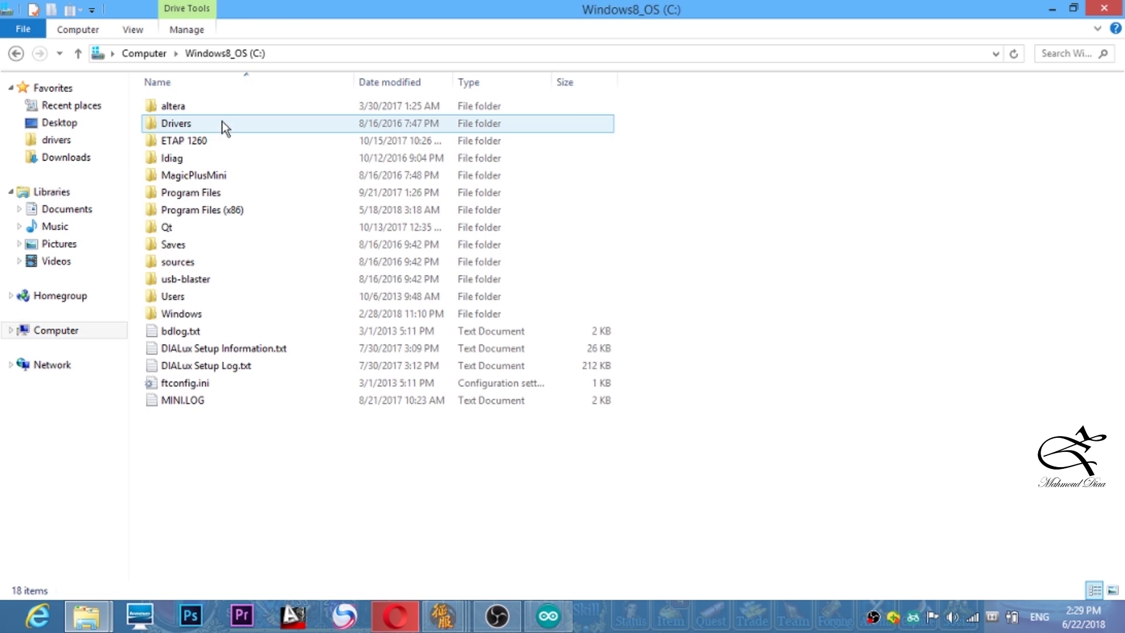
pyautogui.doubleClick(198, 210)
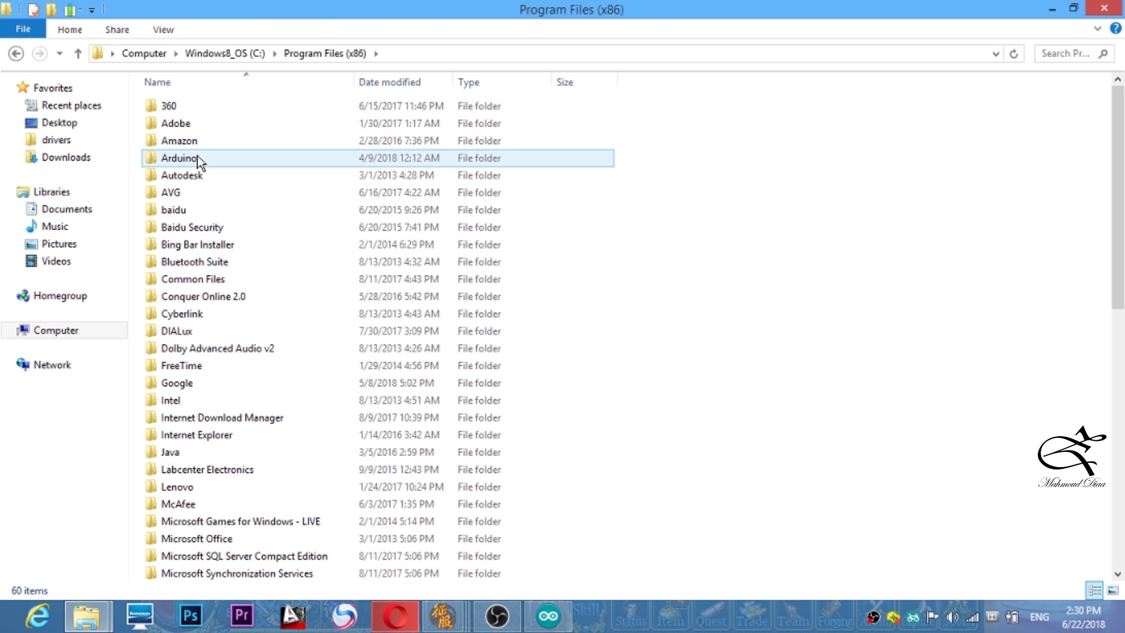
pyautogui.doubleClick(197, 157)
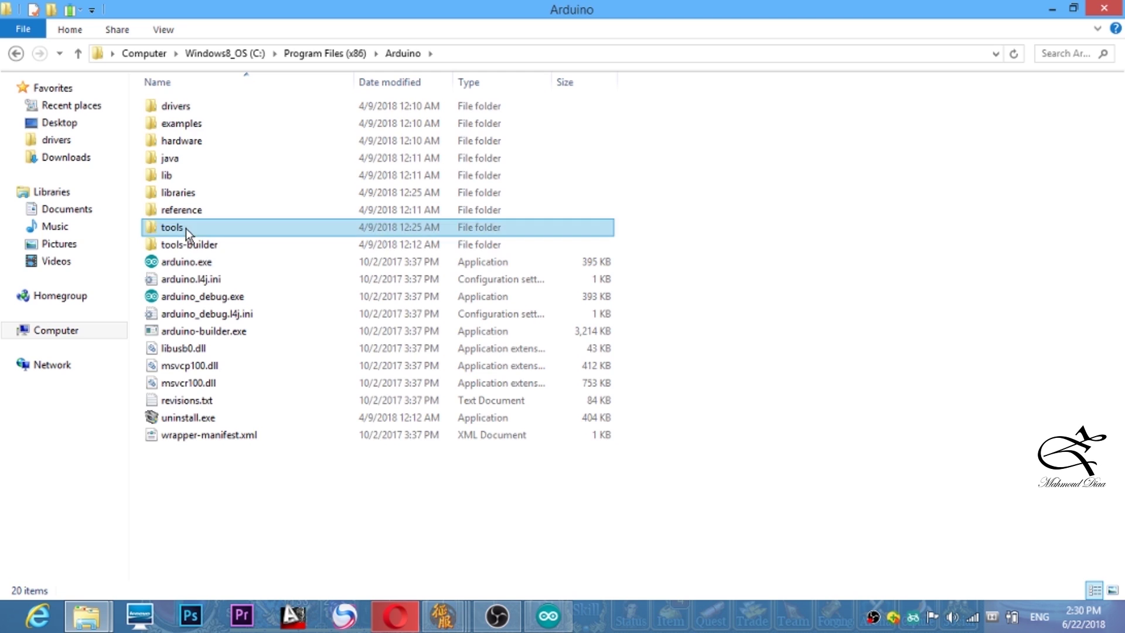
pyautogui.doubleClick(185, 227)
pyautogui.moveTo(639, 105); pyautogui.dragTo(563, 139)
pyautogui.rightClick(477, 299)
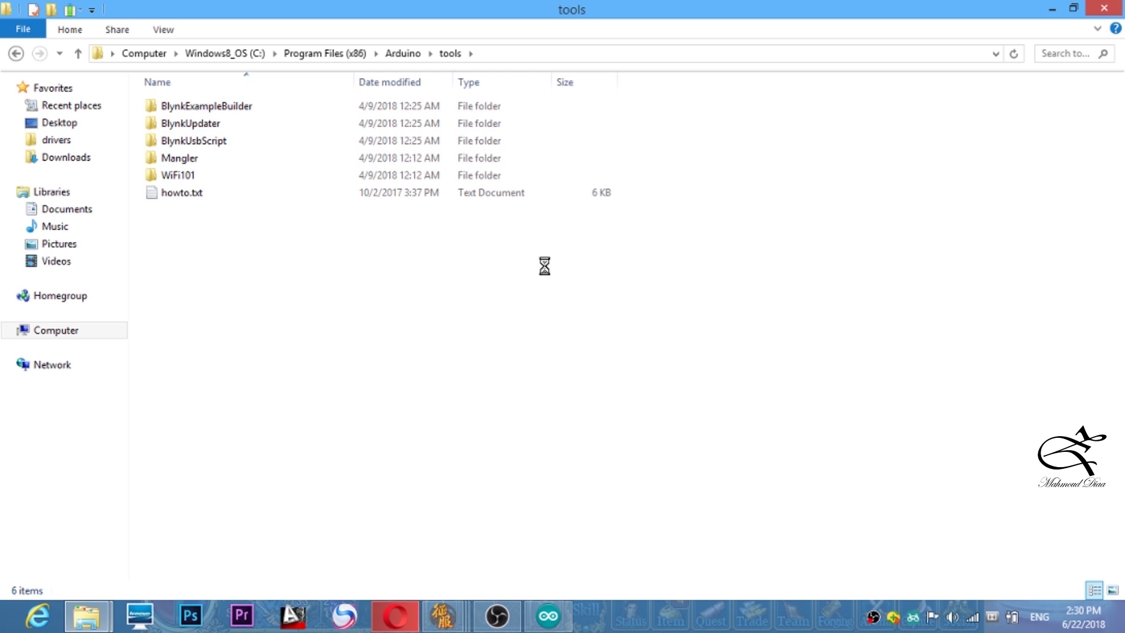
pyautogui.moveTo(678, 93); pyautogui.dragTo(577, 190)
pyautogui.click(497, 285)
# - Back in Opera, close the GitHub release page and open the Blynk Sketch Code Builder
pyautogui.click(396, 615)
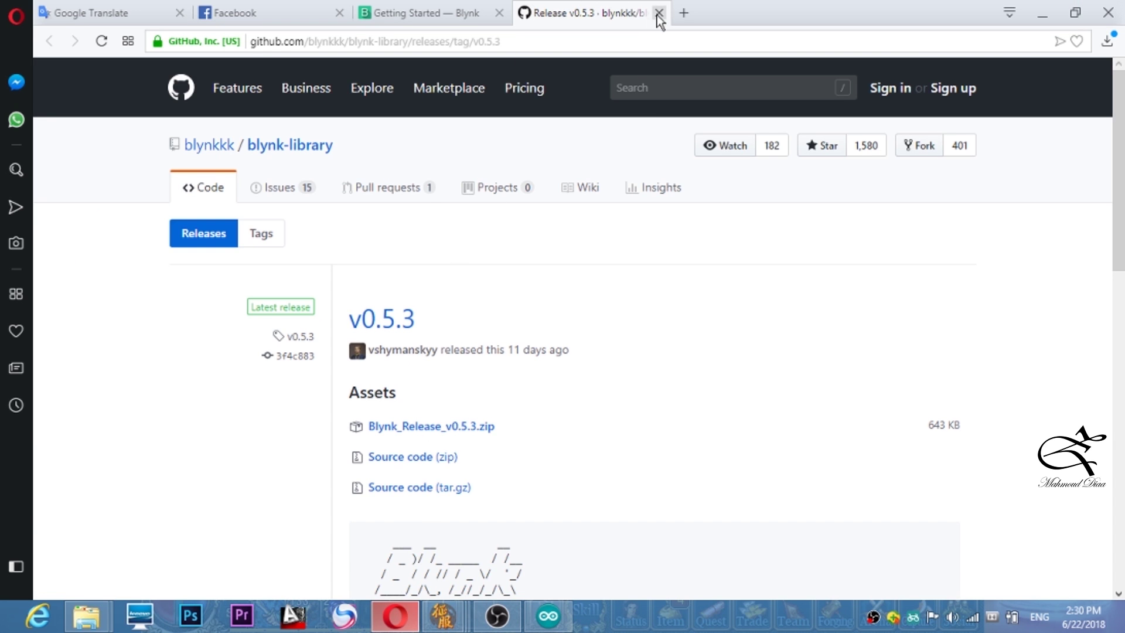
pyautogui.click(658, 13)
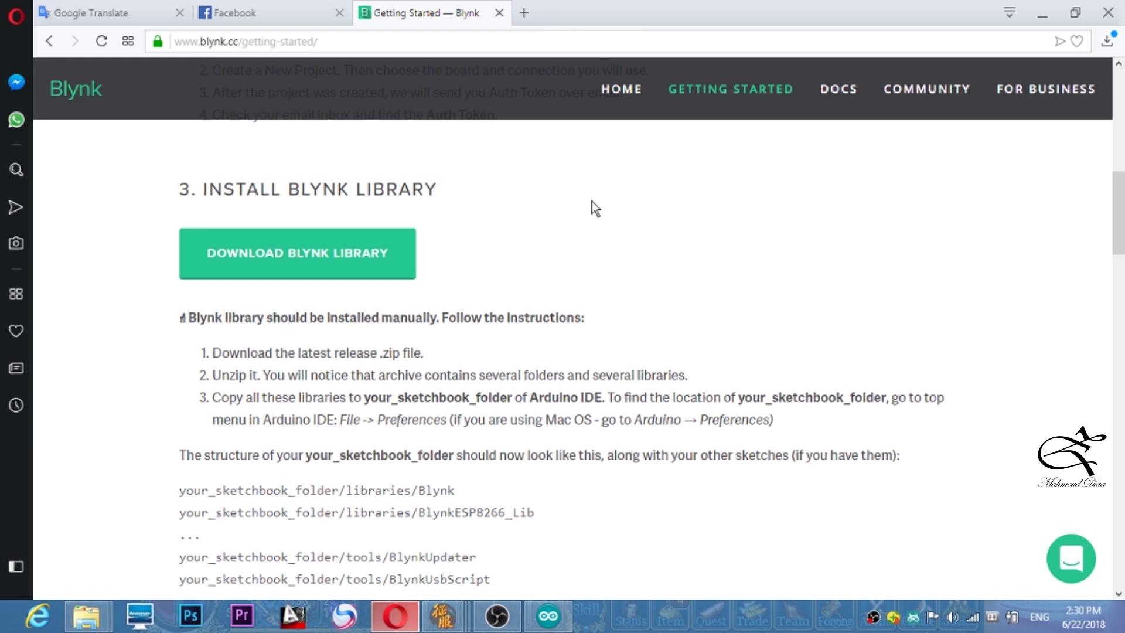
pyautogui.scroll(-8, 592, 208)
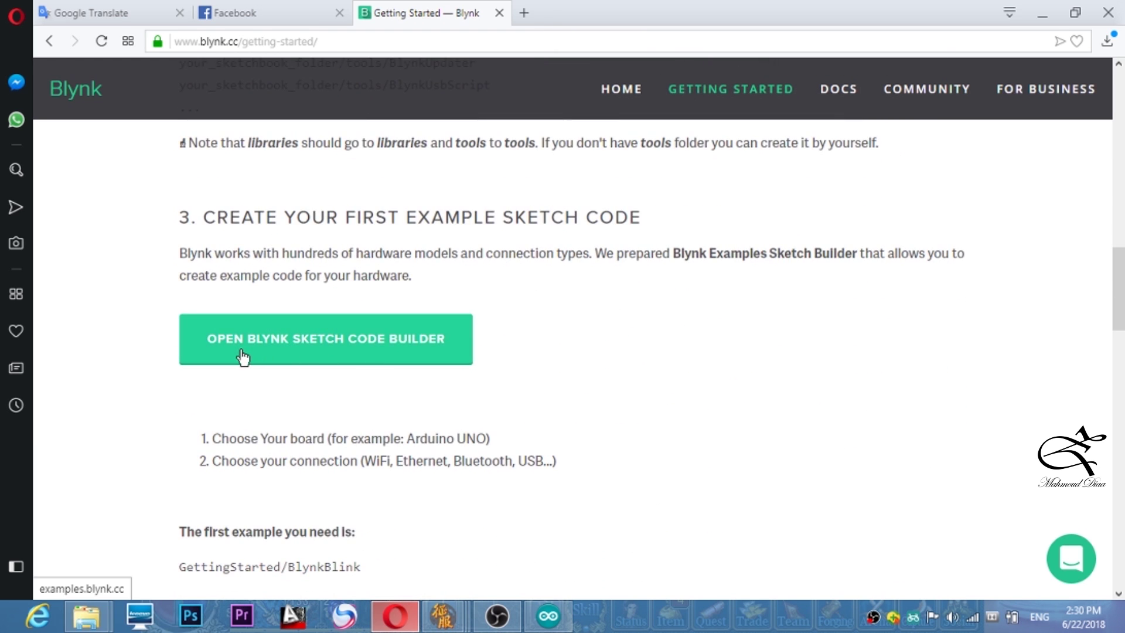
pyautogui.click(400, 344)
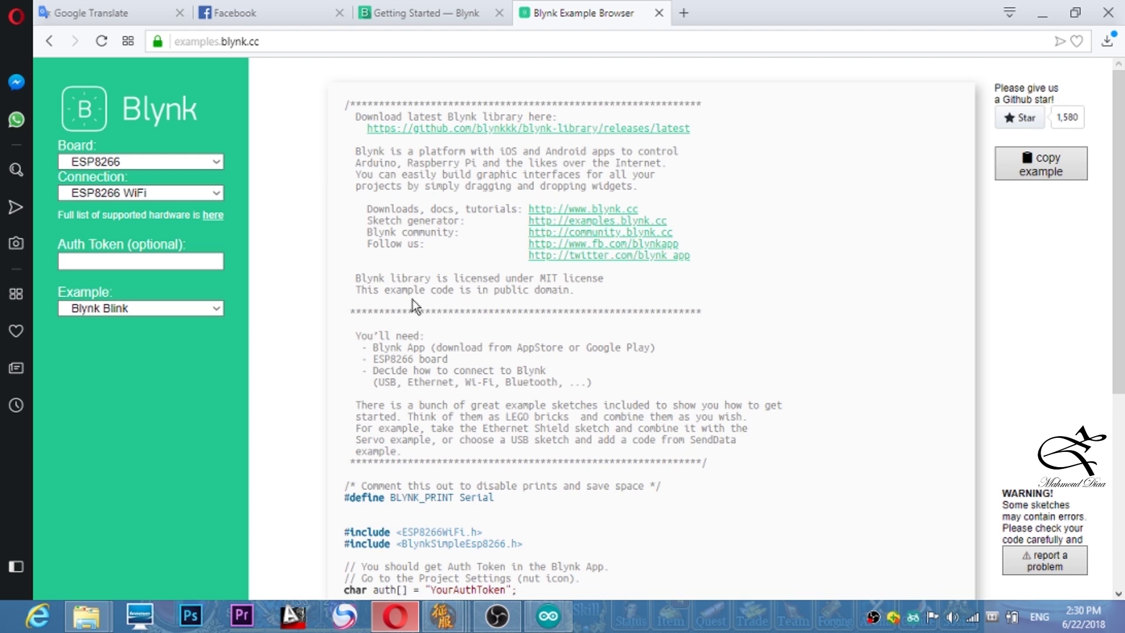
pyautogui.scroll(-5, 412, 300)
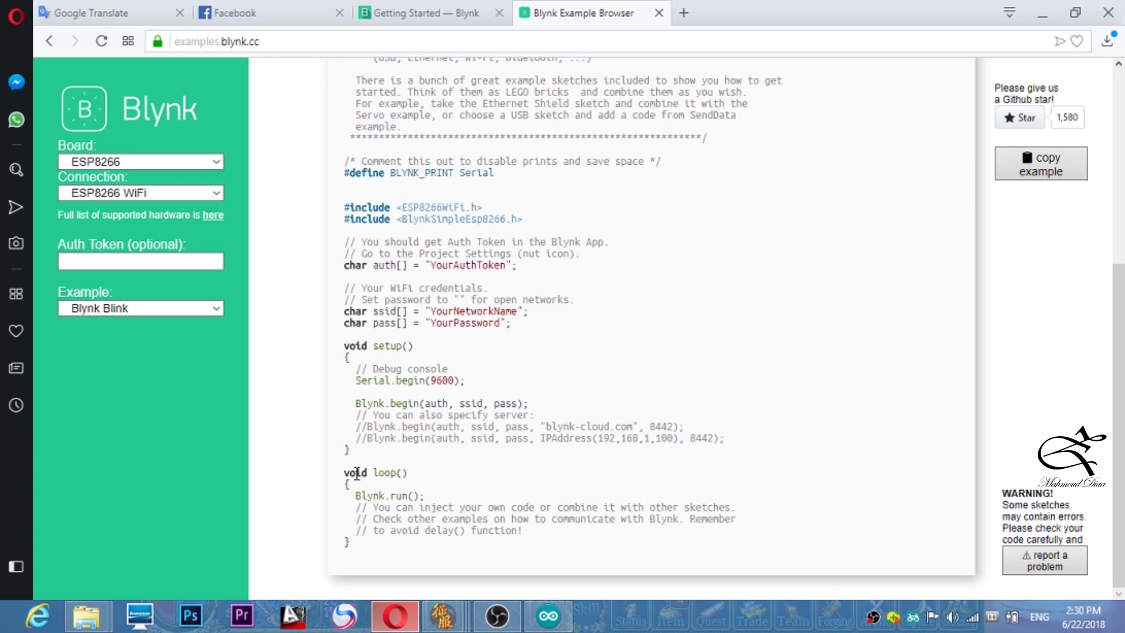
# - Set the example's board to ESP8266 after briefly trying Arduino Uno and Arduino Yun
pyautogui.moveTo(357, 473); pyautogui.dragTo(344, 37)
pyautogui.click(177, 214)
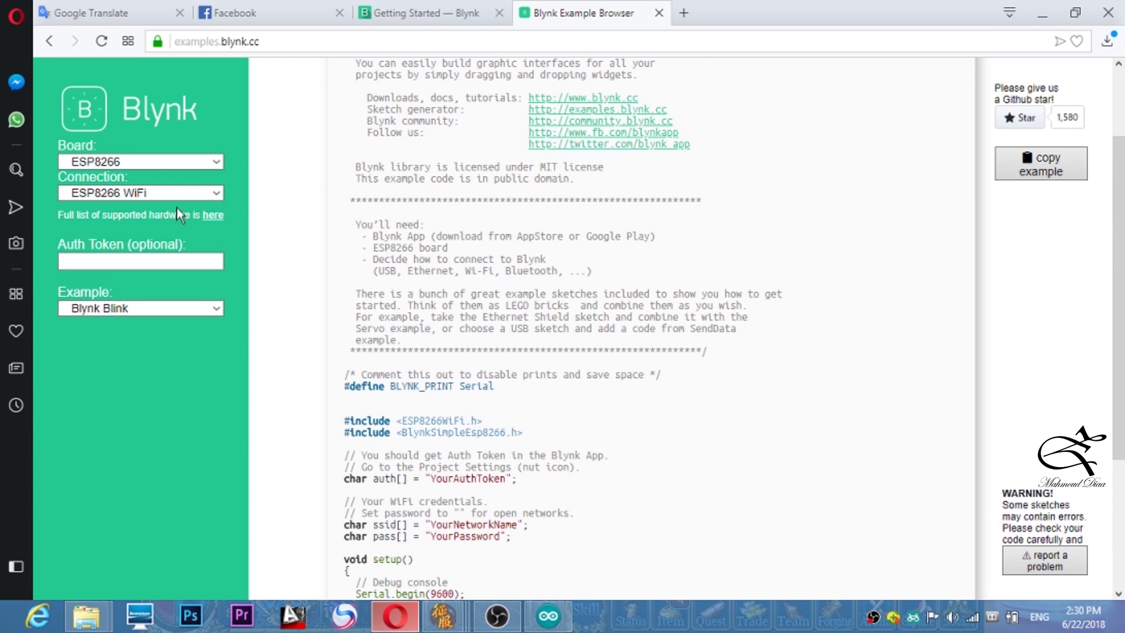
pyautogui.click(219, 161)
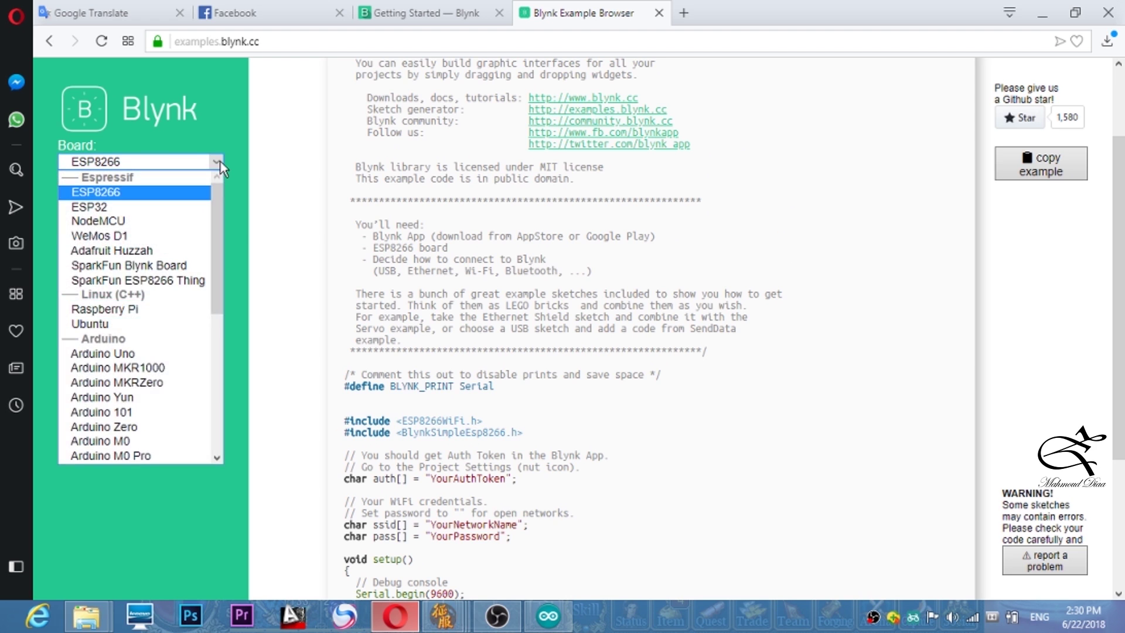
pyautogui.click(137, 353)
pyautogui.scroll(-4, 498, 446)
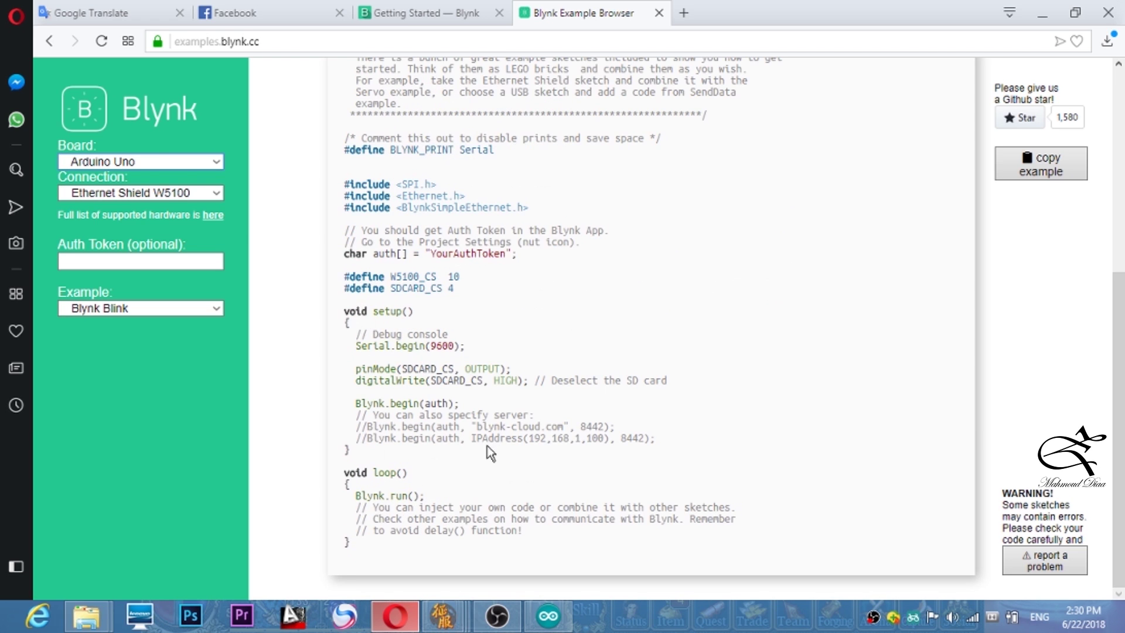
pyautogui.click(217, 162)
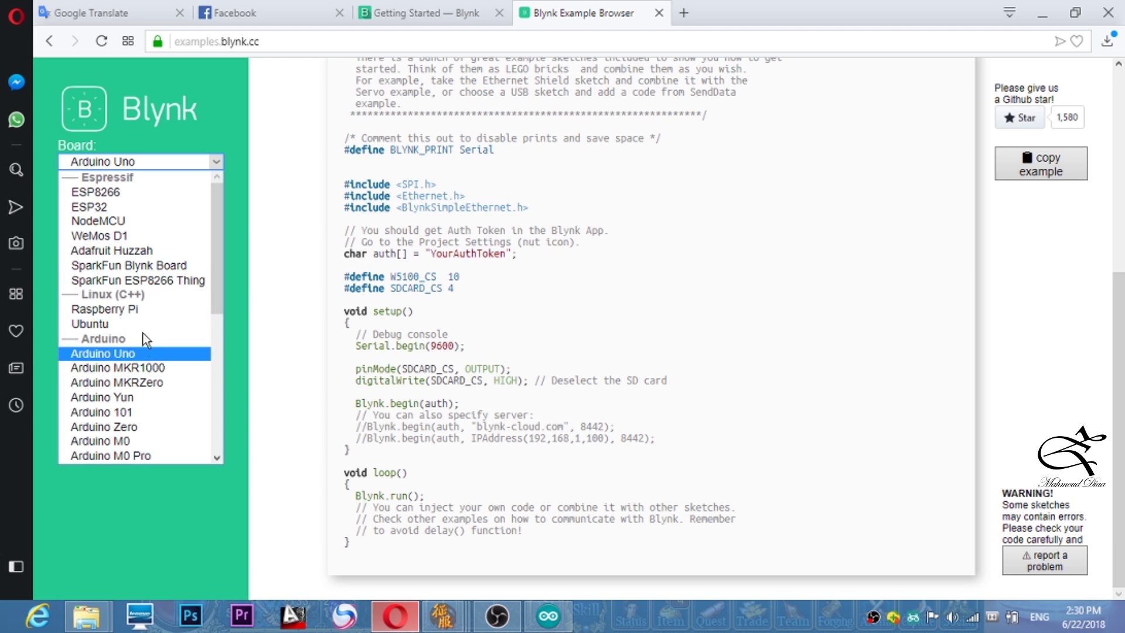
pyautogui.click(145, 192)
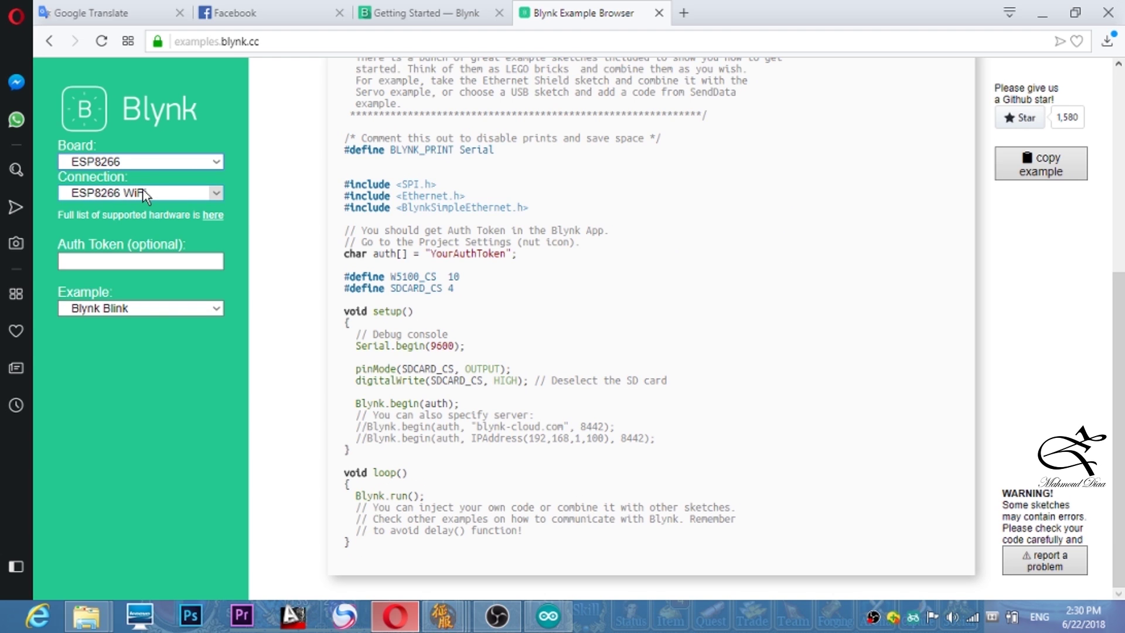
pyautogui.click(218, 160)
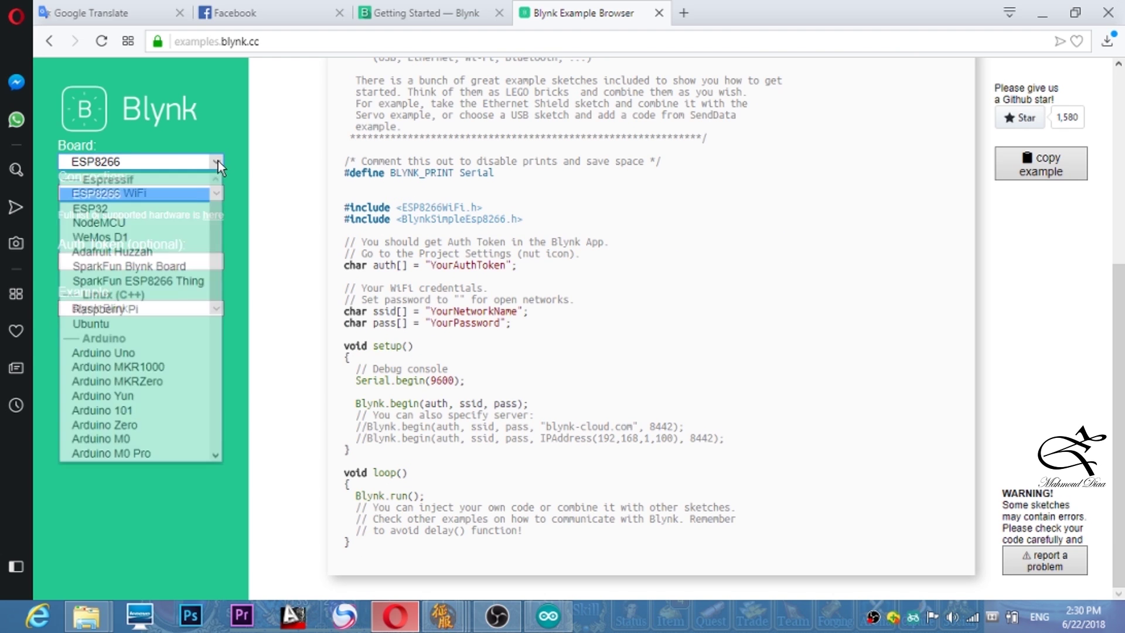
pyautogui.click(102, 396)
pyautogui.click(216, 155)
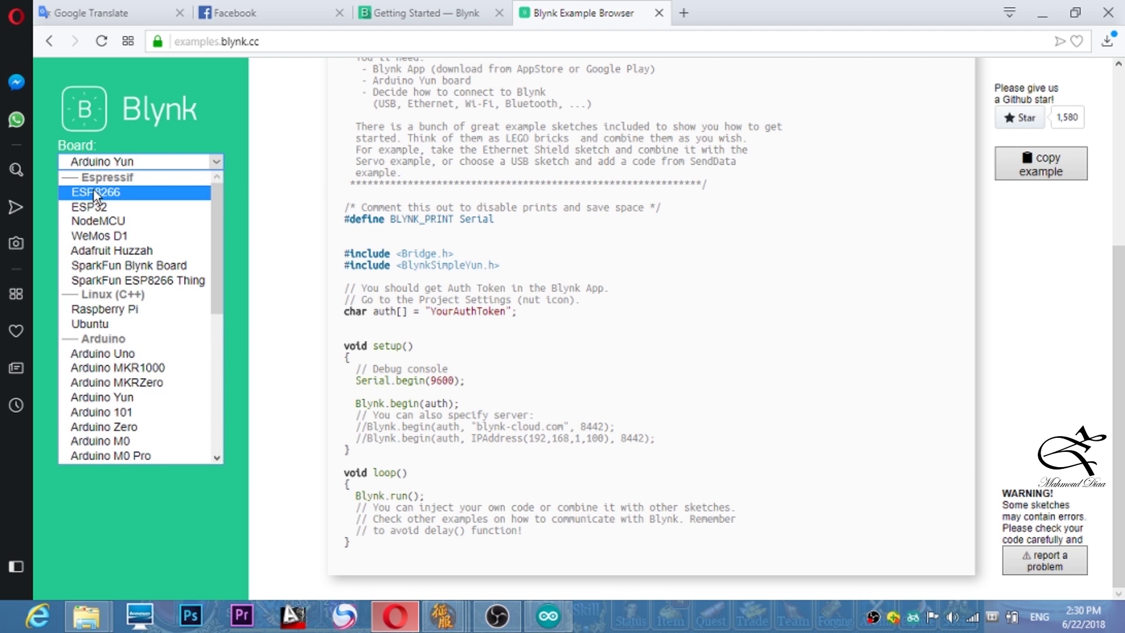
pyautogui.click(125, 192)
# - Keep ESP8266 WiFi as the connection and copy the full Blynk Blink example code
pyautogui.click(218, 194)
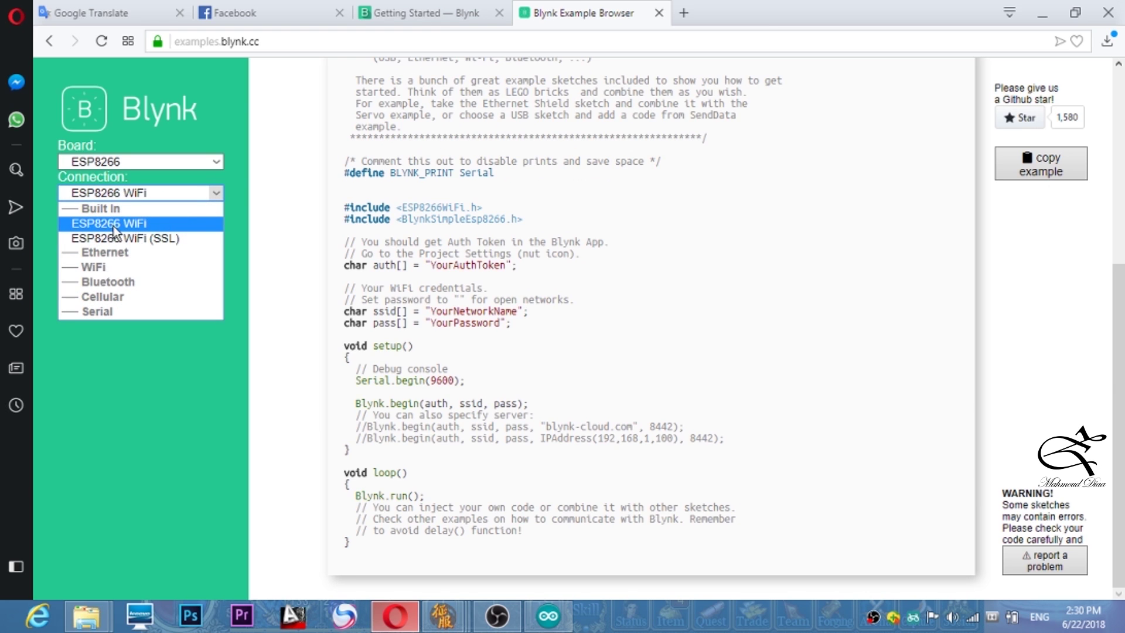
pyautogui.click(140, 227)
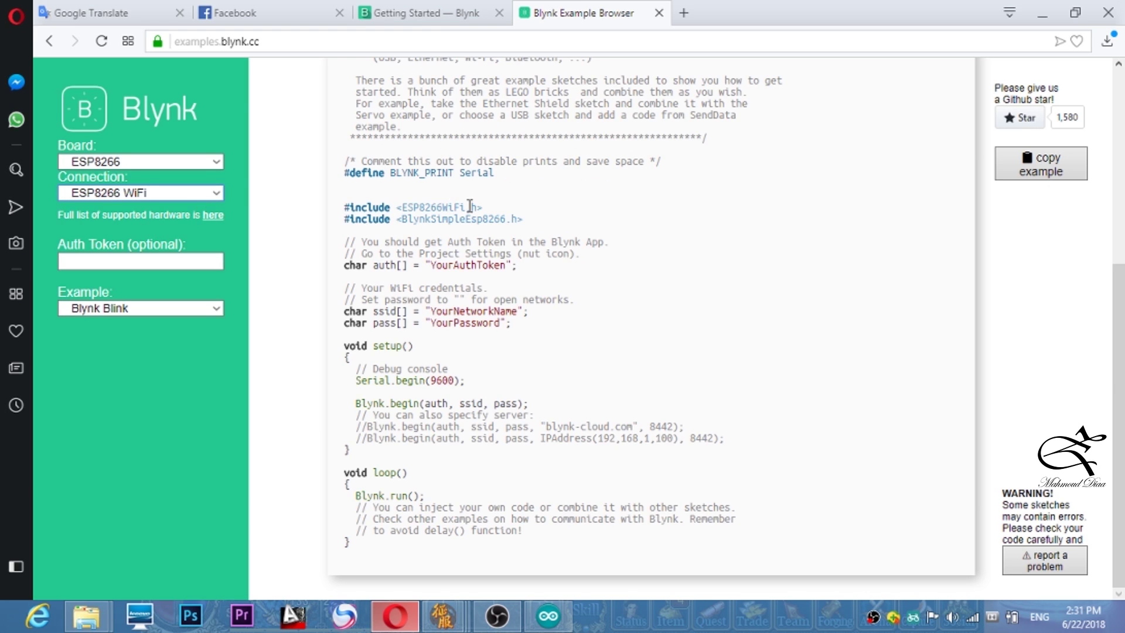
pyautogui.moveTo(361, 544)
pyautogui.mouseDown()
pyautogui.moveTo(326, 51)
pyautogui.moveTo(340, 108)
pyautogui.mouseUp()
pyautogui.click(323, 79)
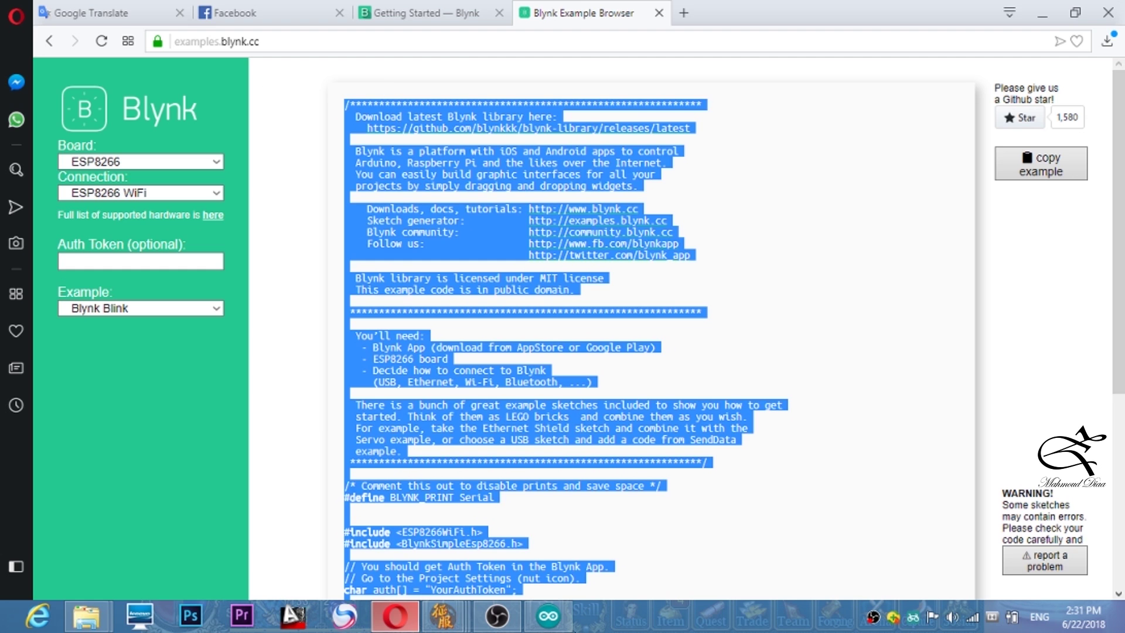
pyautogui.click(548, 615)
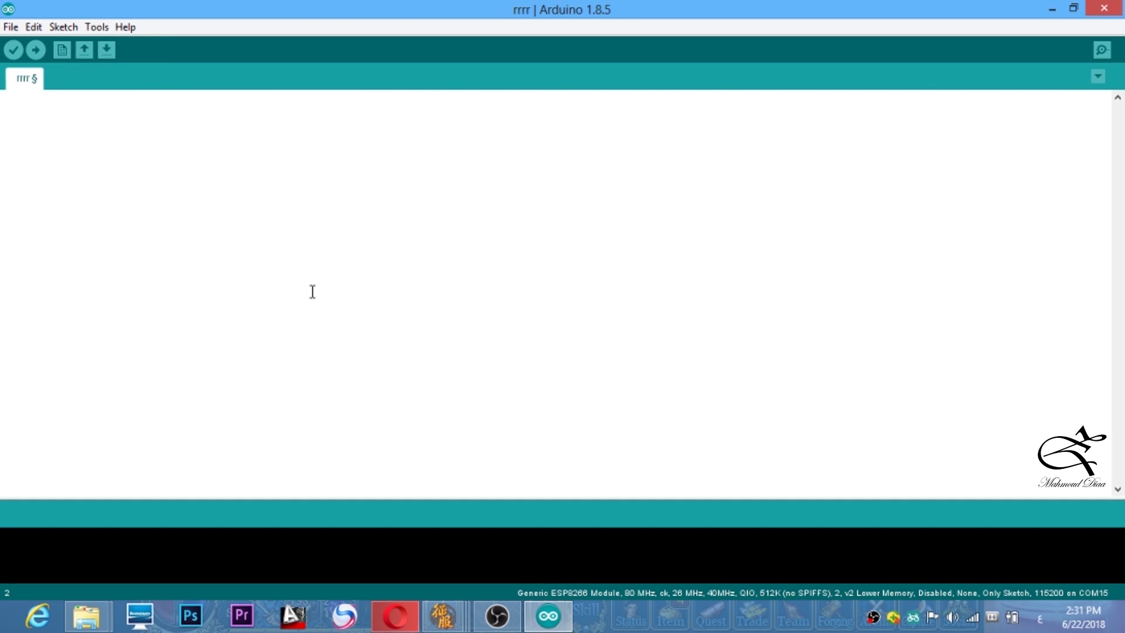
# - Paste the Blynk Blink example code into the empty rrrr sketch
pyautogui.hotkey('ctrl', 'v')
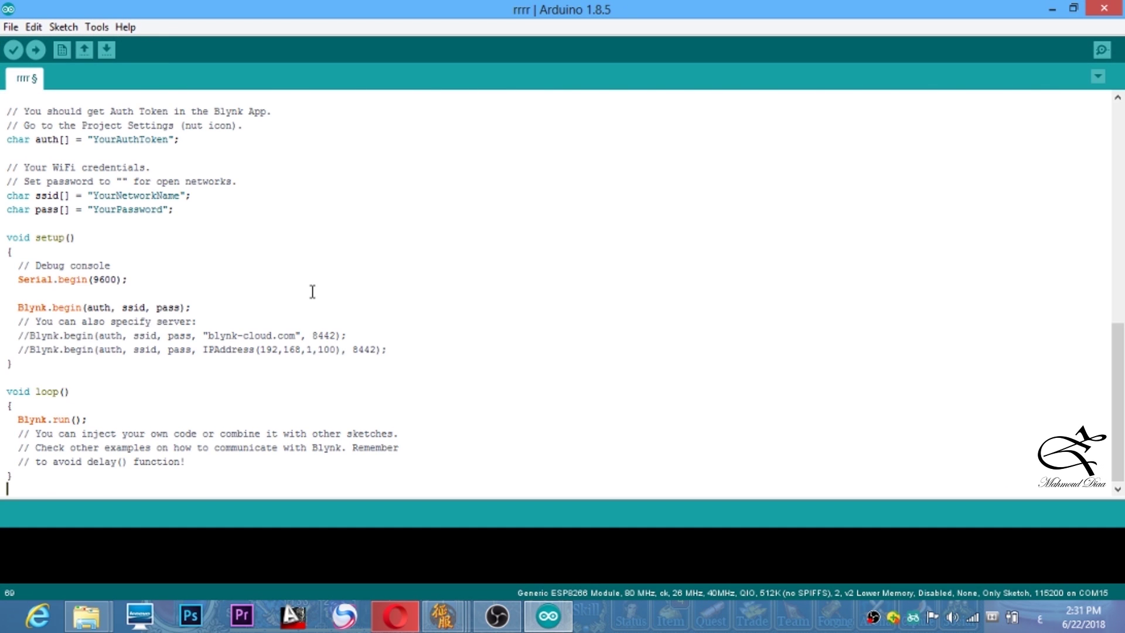
pyautogui.rightClick(468, 229)
pyautogui.press('Escape')
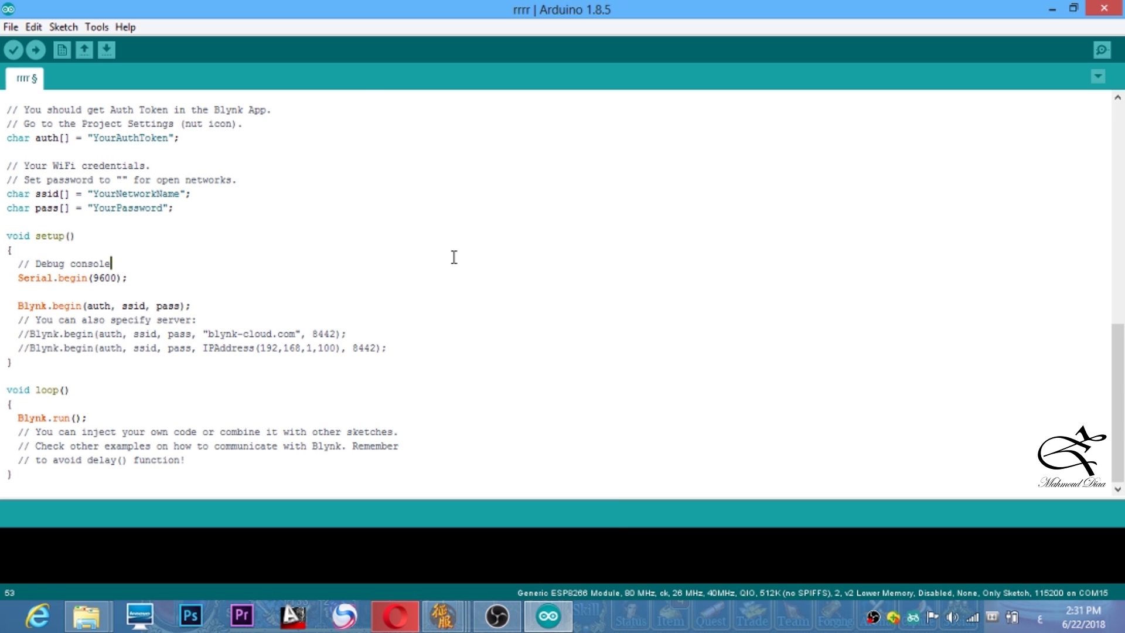
pyautogui.scroll(10, 454, 257)
pyautogui.scroll(-10, 447, 253)
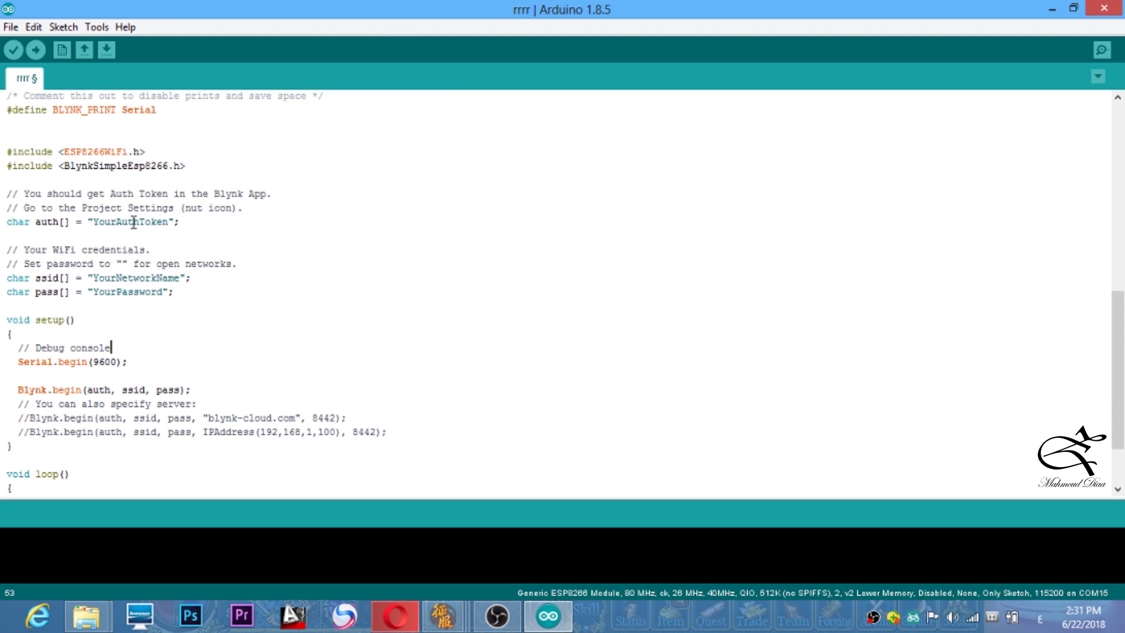
# - Replace the YourNetworkName and YourPassword placeholders with the WiFi network's credentials
pyautogui.doubleClick(130, 222)
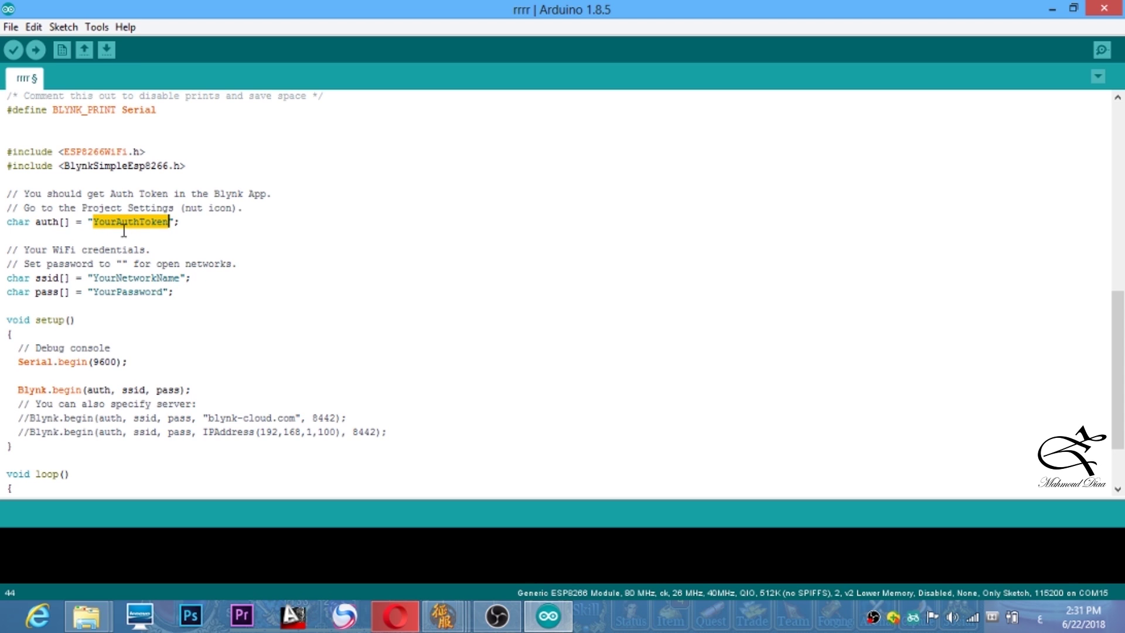
pyautogui.doubleClick(132, 278)
pyautogui.doubleClick(135, 291)
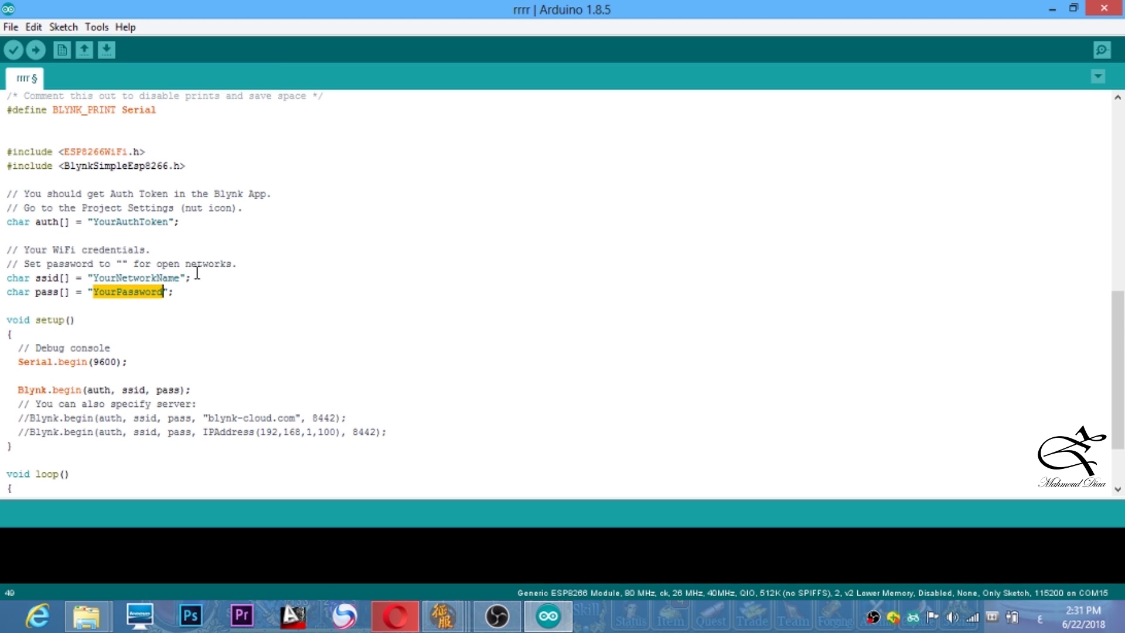
pyautogui.doubleClick(142, 221)
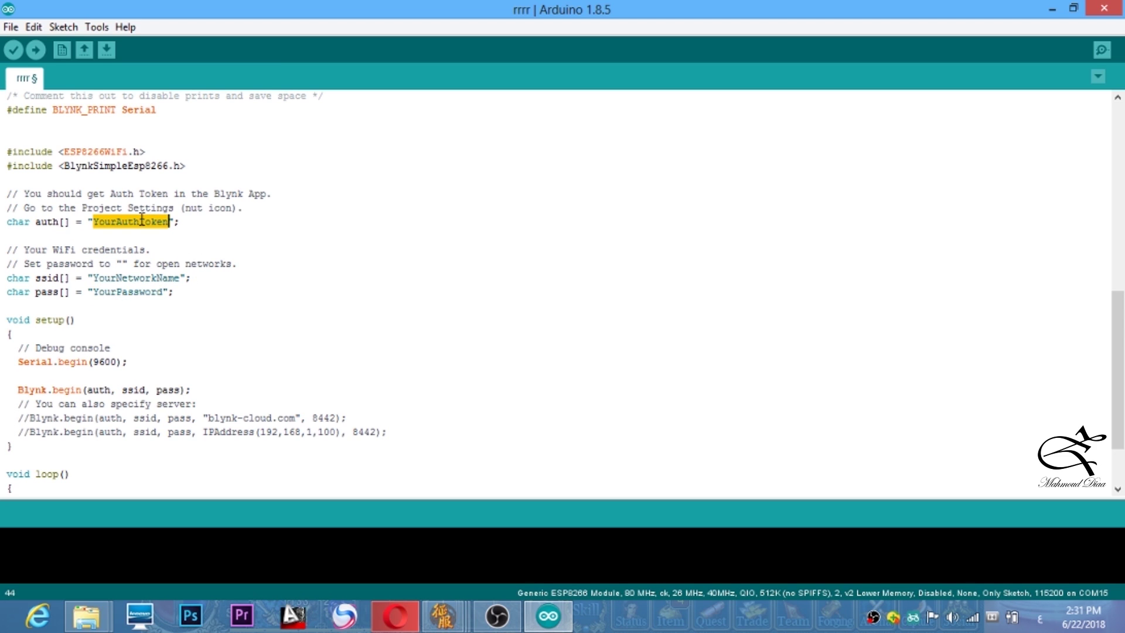
pyautogui.doubleClick(146, 276)
pyautogui.press('BackSpace')
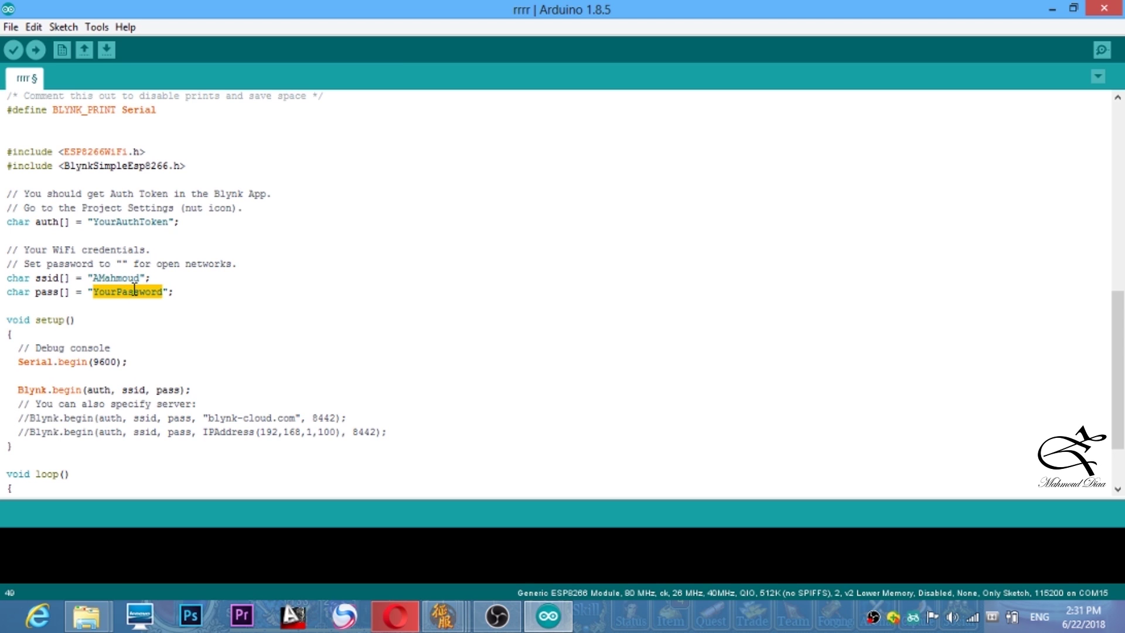
pyautogui.press('BackSpace')
pyautogui.write('abcdefg')
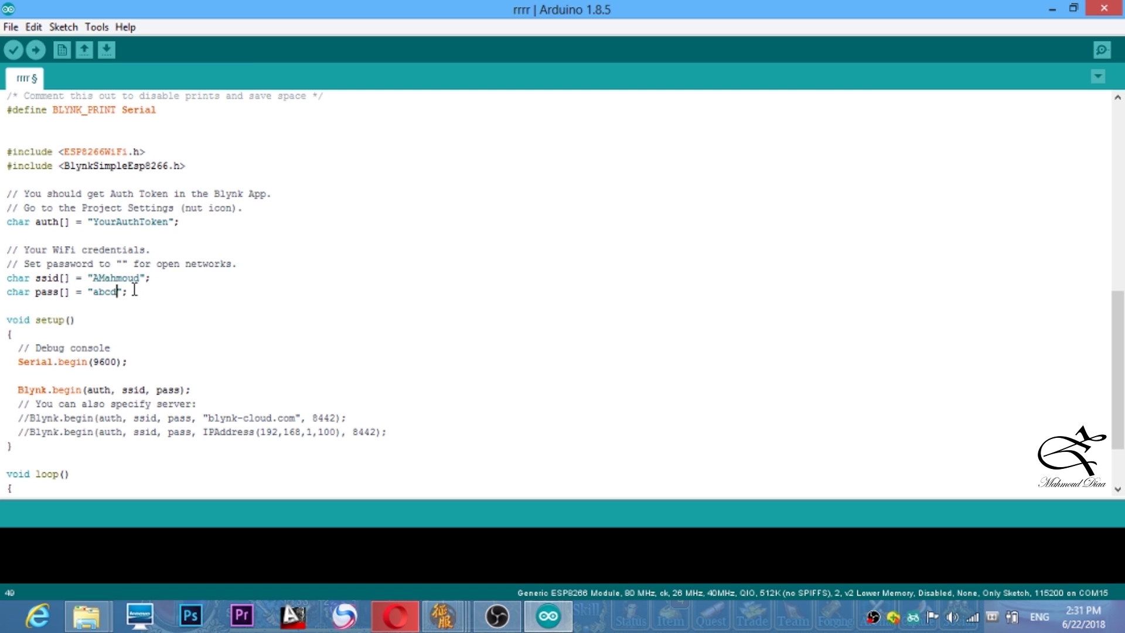
pyautogui.write('hijklmn')
pyautogui.doubleClick(134, 224)
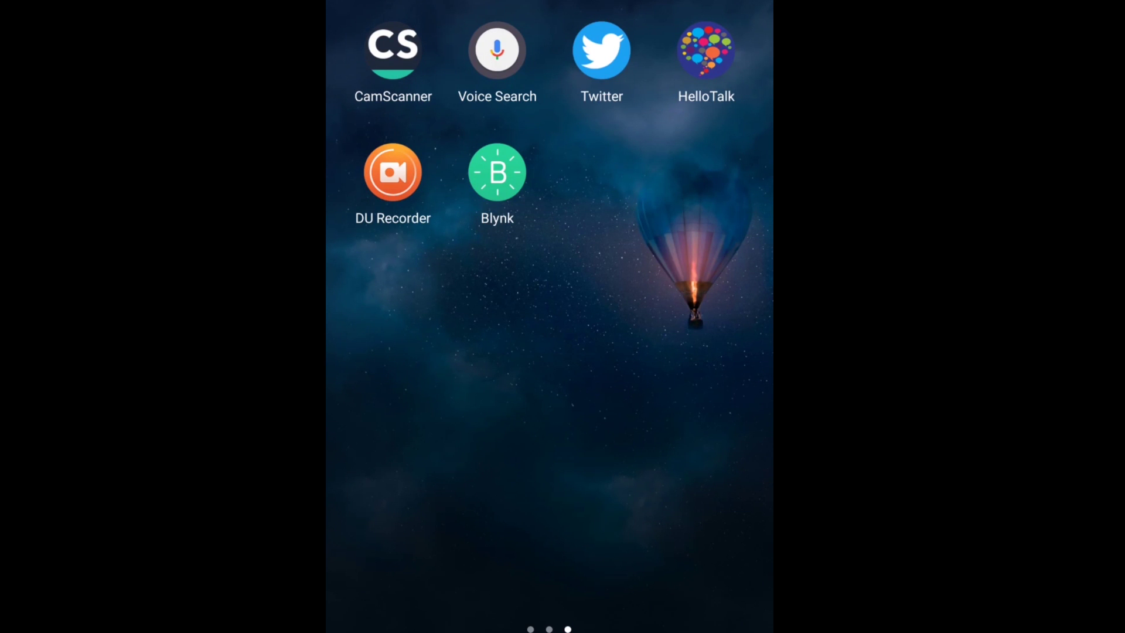
# - Launch the Blynk app from the Android phone's home screen
pyautogui.click(497, 172)
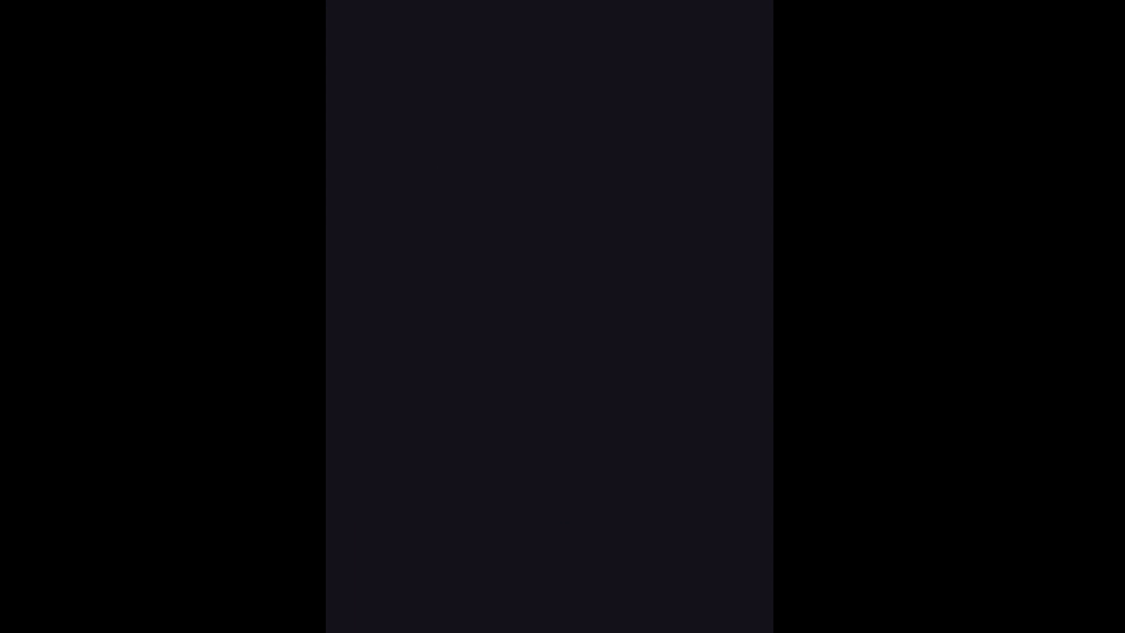